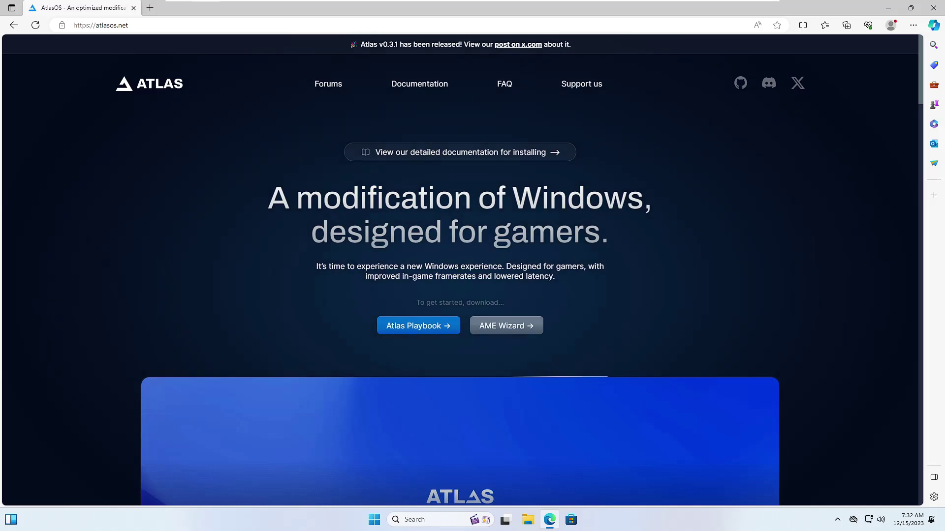
Step: Scroll through the AtlasOS web page in Edge
{"action": "scroll", "coordinate": [415, 250], "scroll_direction": "down", "scroll_amount": 12}
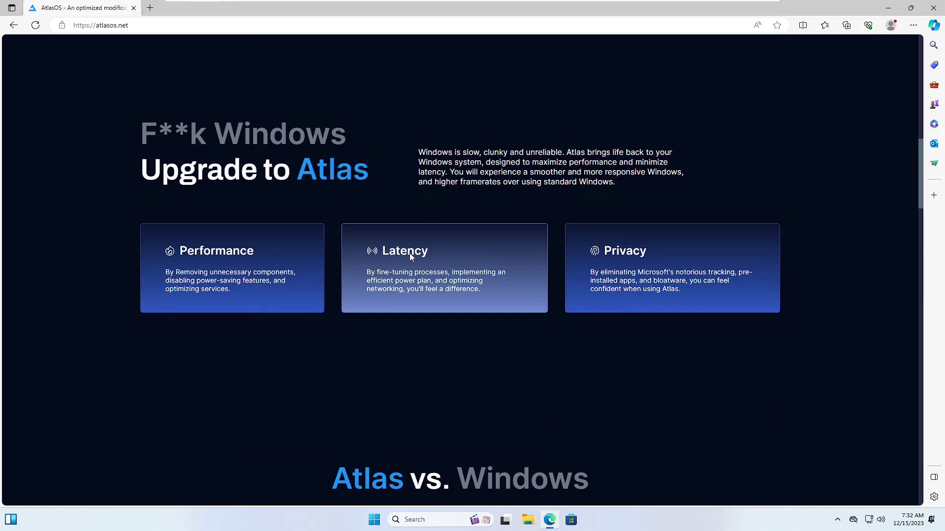
{"action": "scroll", "coordinate": [409, 253], "scroll_direction": "down", "scroll_amount": 4}
{"action": "scroll", "coordinate": [317, 161], "scroll_direction": "up", "scroll_amount": 1}
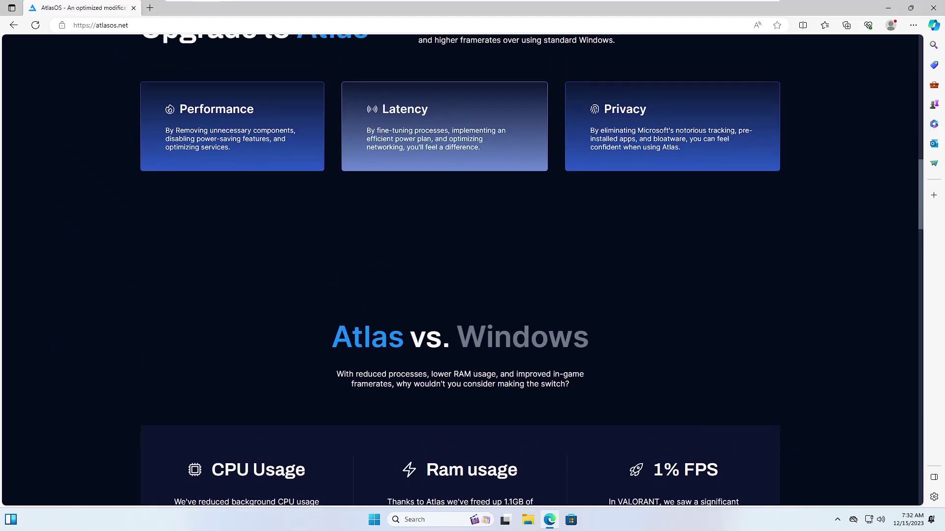
{"action": "scroll", "coordinate": [460, 271], "scroll_direction": "down", "scroll_amount": 4}
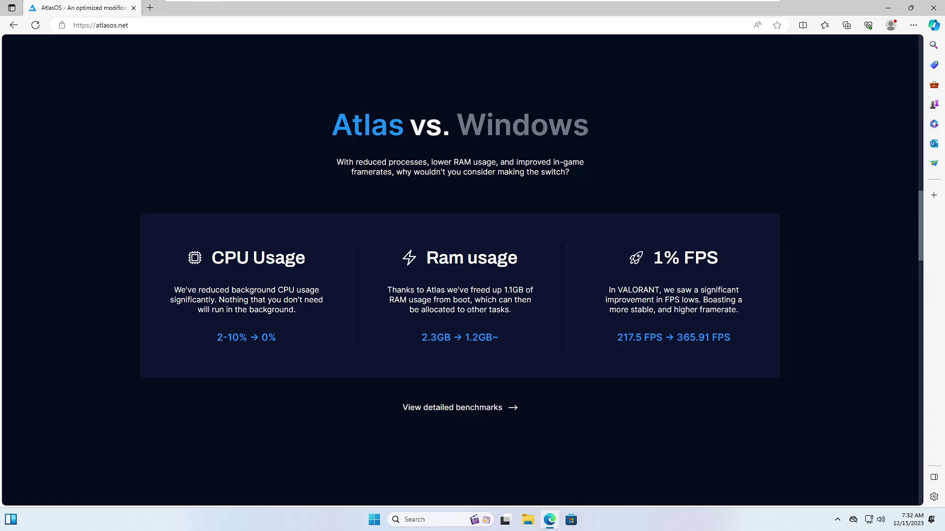
{"action": "scroll", "coordinate": [460, 271], "scroll_direction": "down", "scroll_amount": 2}
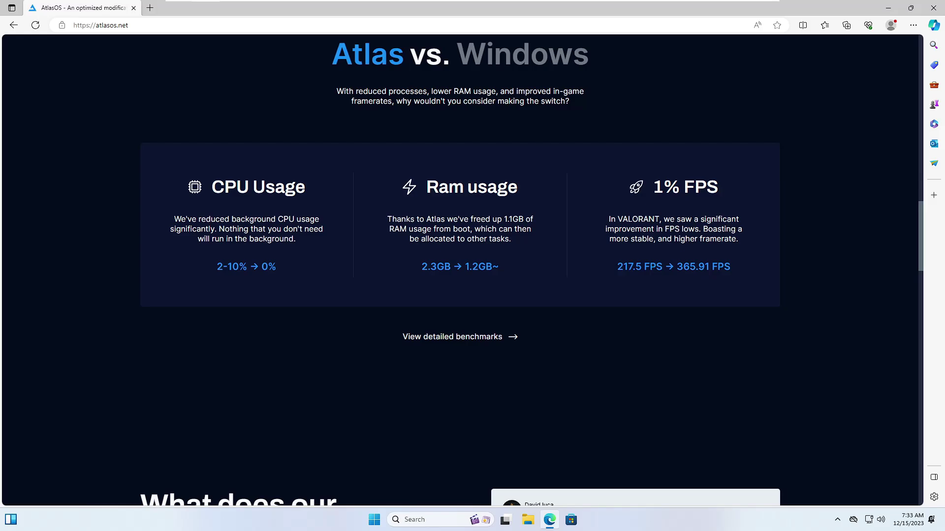
{"action": "scroll", "coordinate": [648, 251], "scroll_direction": "up", "scroll_amount": 2}
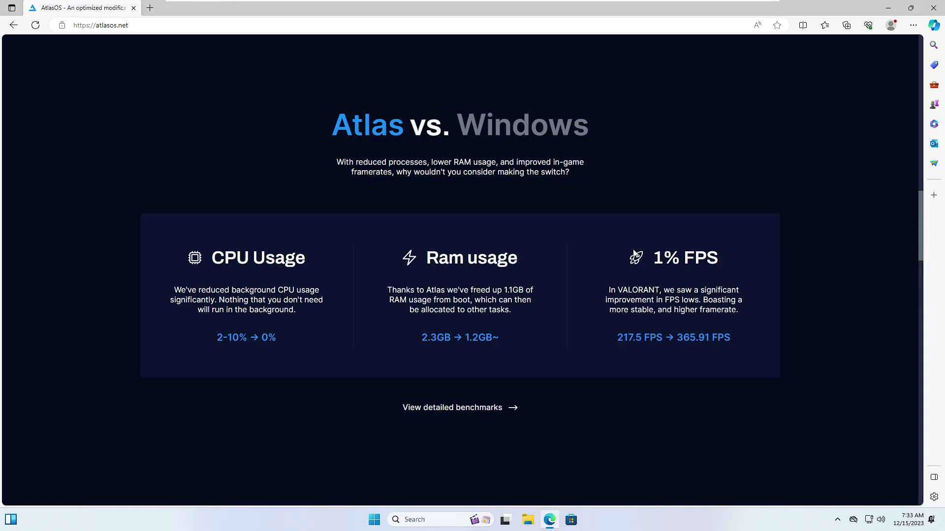
{"action": "scroll", "coordinate": [529, 219], "scroll_direction": "up", "scroll_amount": 15}
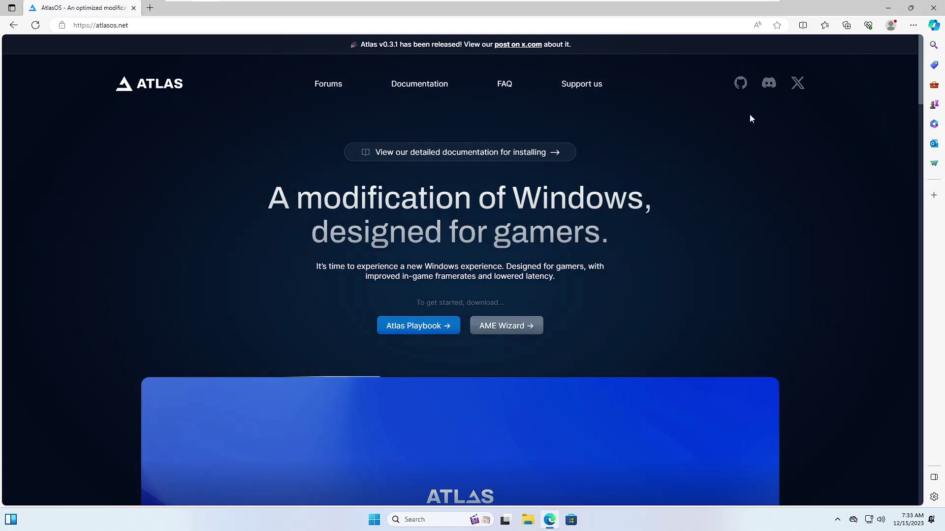
Step: Check Task Manager's Performance view (2.3/4.0 GB memory in use), then close it
{"action": "left_click", "coordinate": [888, 8]}
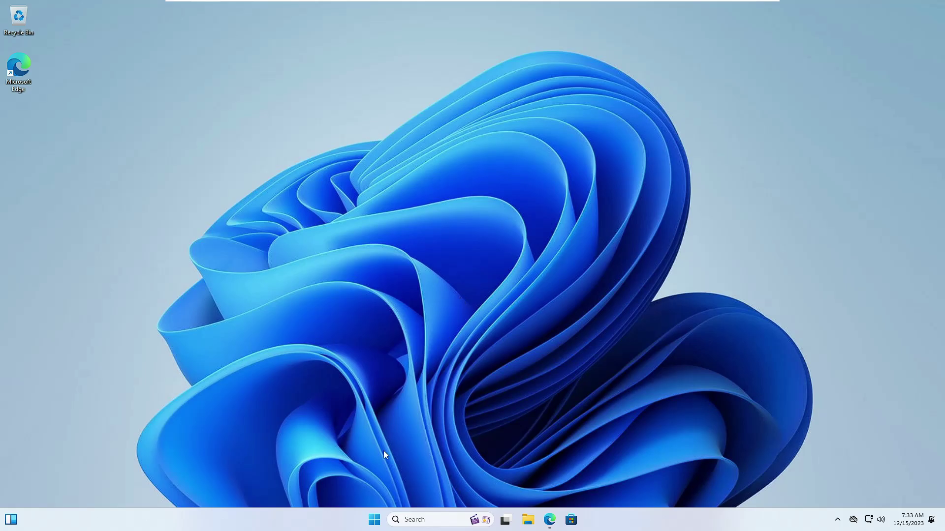
{"action": "right_click", "coordinate": [374, 519]}
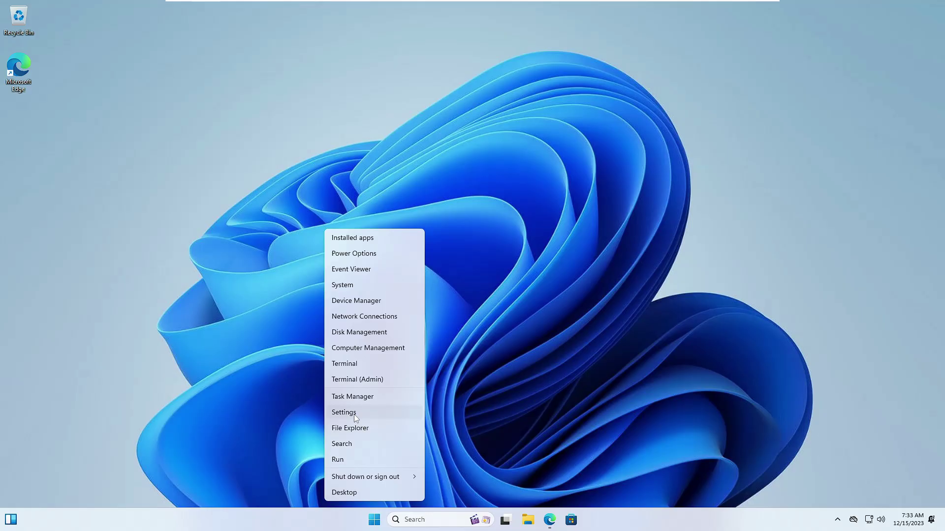
{"action": "left_click", "coordinate": [352, 398]}
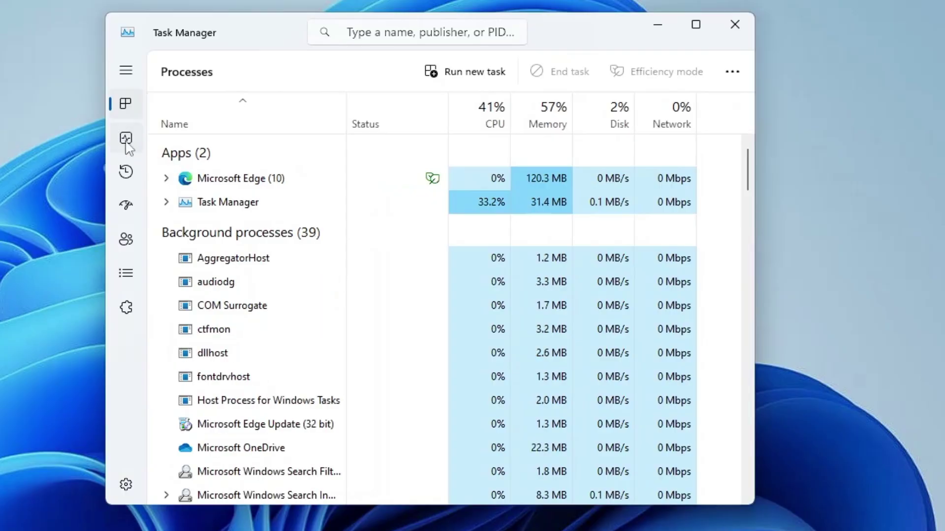
{"action": "left_click", "coordinate": [126, 139]}
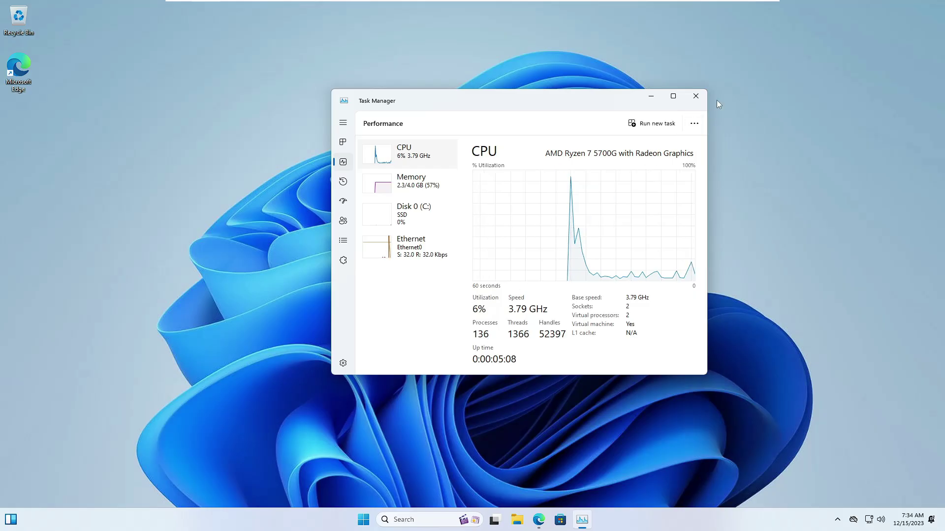
{"action": "left_click", "coordinate": [696, 96]}
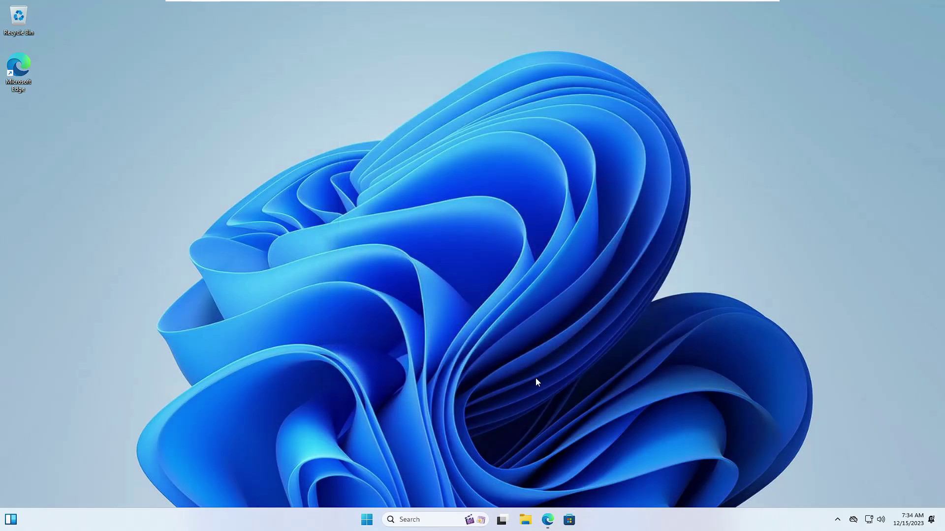
Step: Download AtlasPlaybook_v0.3.2.zip and AME Wizard Beta.zip, then show them in the Downloads folder
{"action": "left_click", "coordinate": [556, 521]}
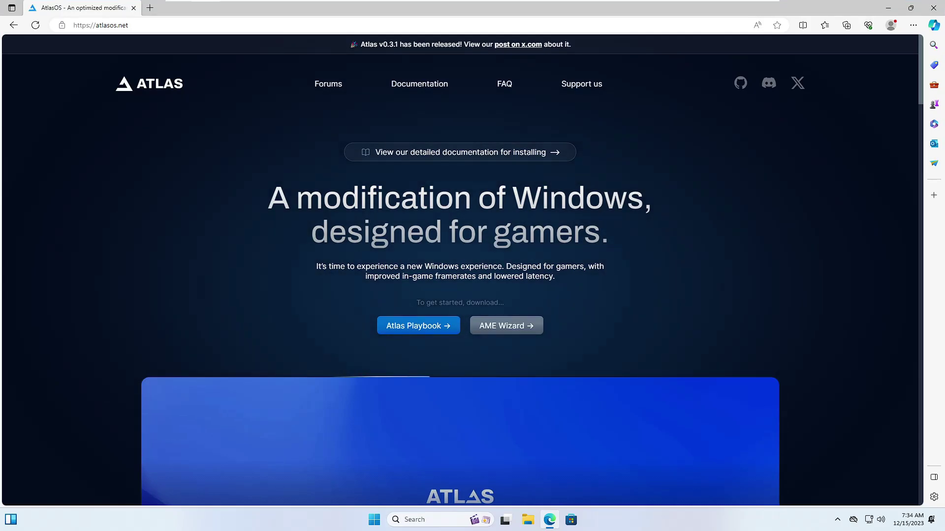
{"action": "scroll", "coordinate": [421, 228], "scroll_direction": "down", "scroll_amount": 3}
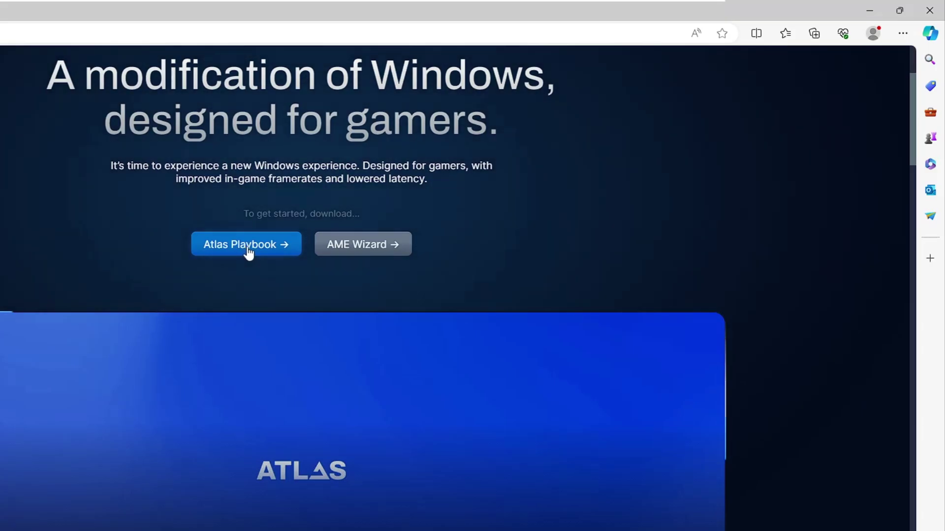
{"action": "left_click", "coordinate": [248, 250]}
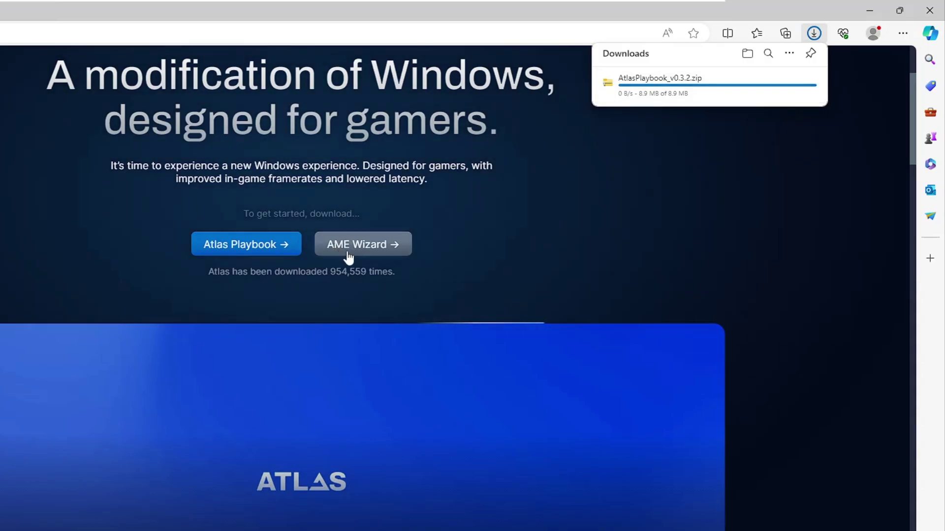
{"action": "left_click", "coordinate": [384, 248]}
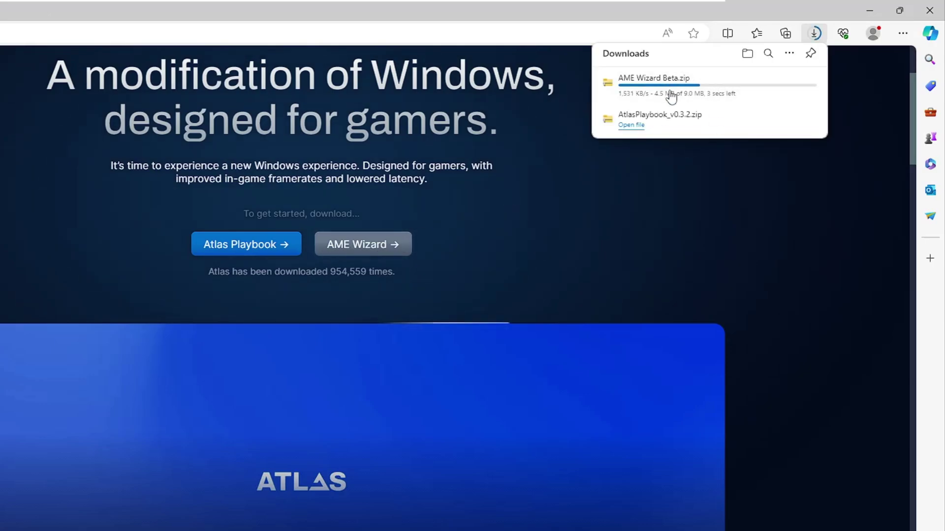
{"action": "mouse_move", "coordinate": [742, 123]}
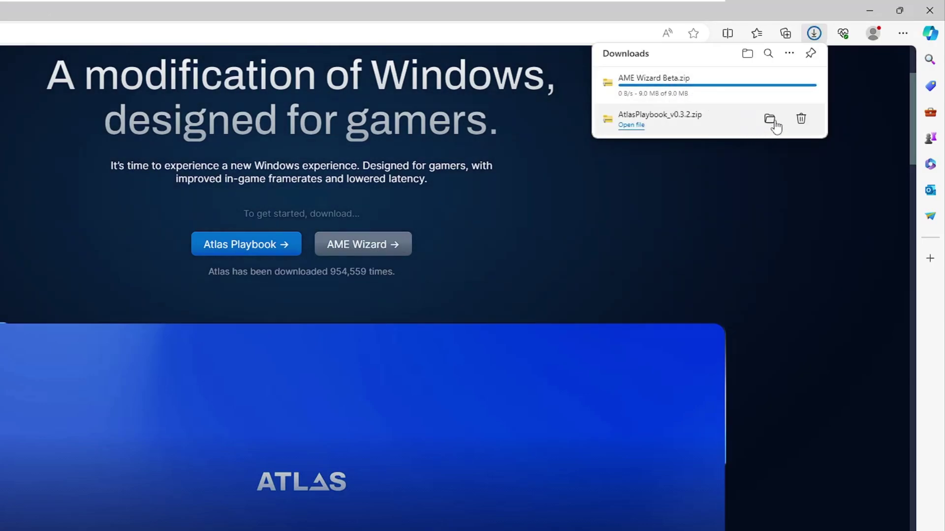
{"action": "left_click", "coordinate": [770, 123]}
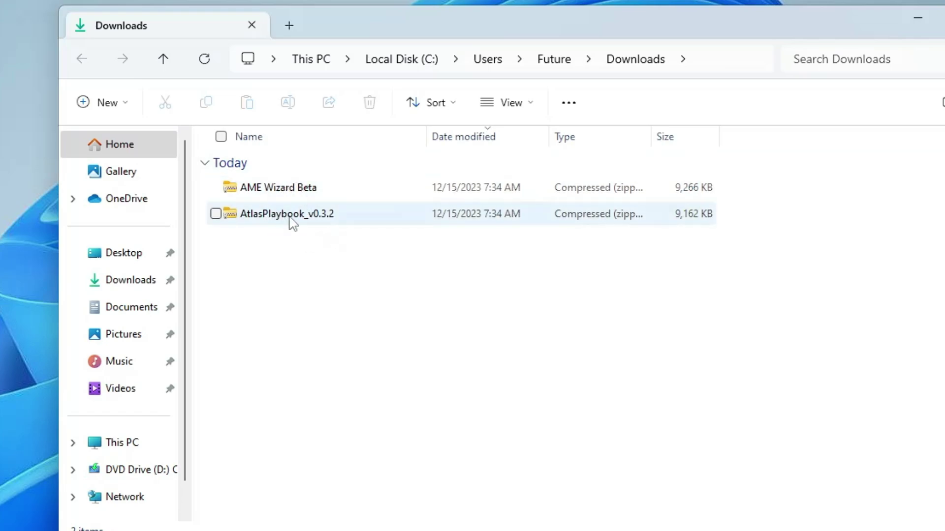
Step: Extract AtlasPlaybook_v0.3.2.zip into its own folder
{"action": "left_click", "coordinate": [292, 222]}
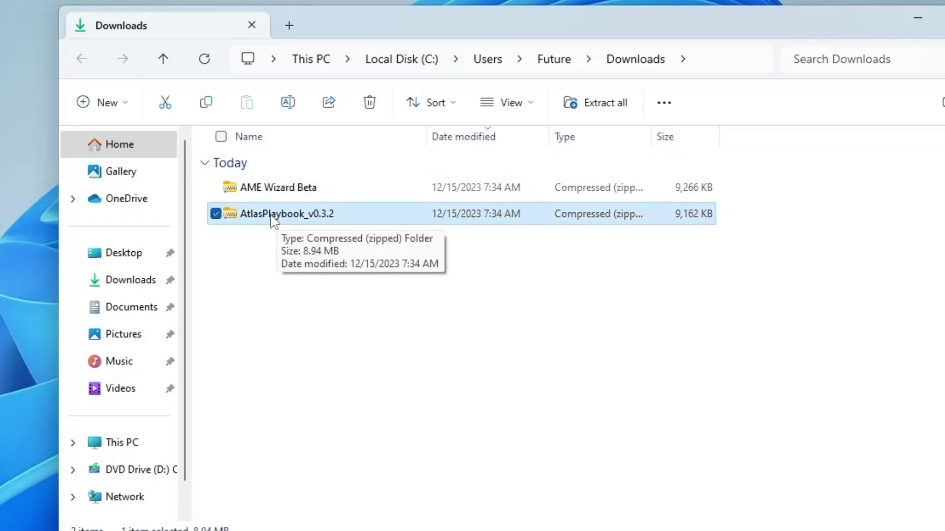
{"action": "right_click", "coordinate": [292, 217]}
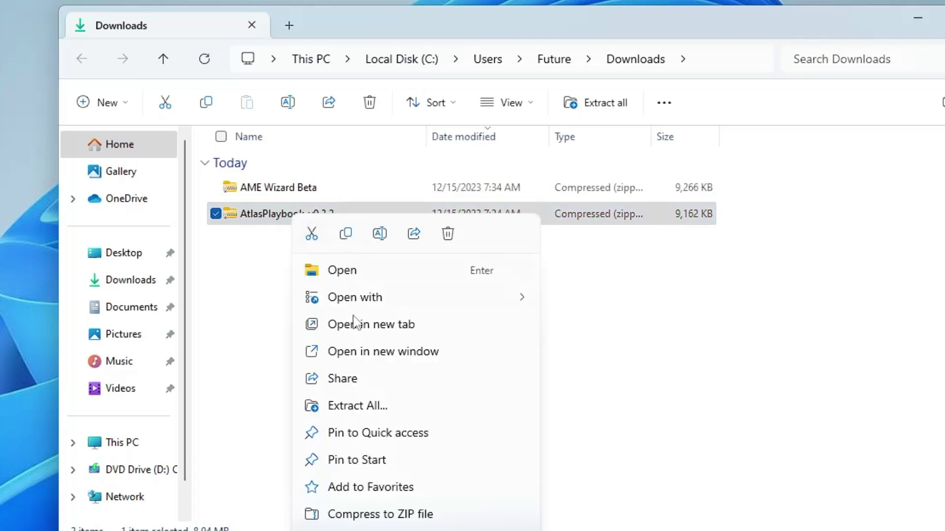
{"action": "left_click", "coordinate": [370, 406]}
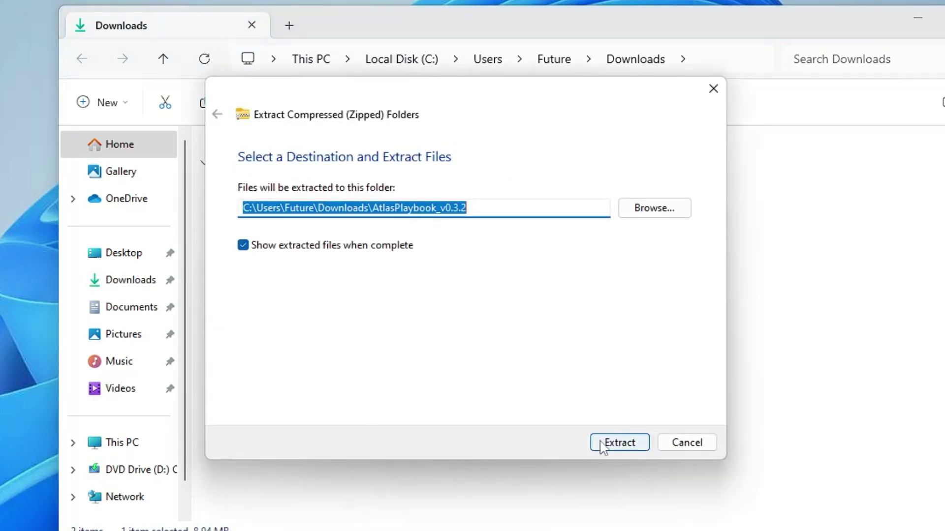
{"action": "left_click", "coordinate": [602, 446]}
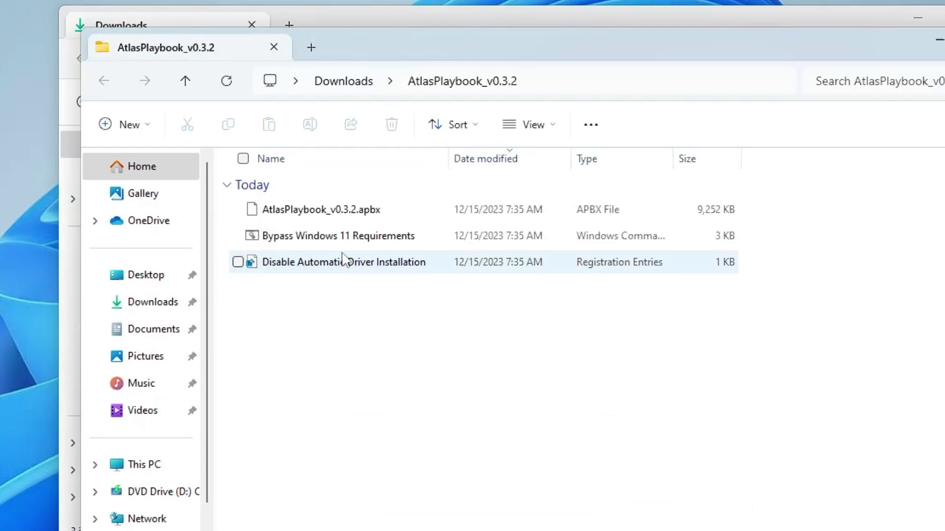
Step: Merge the Disable Automatic Driver Installation registry file, then close the playbook folder window
{"action": "left_click", "coordinate": [279, 262]}
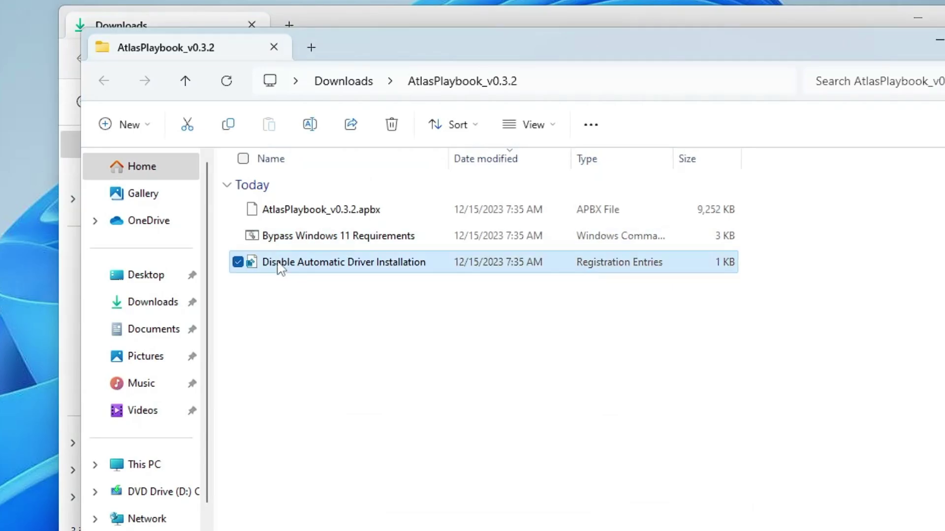
{"action": "double_click", "coordinate": [406, 267]}
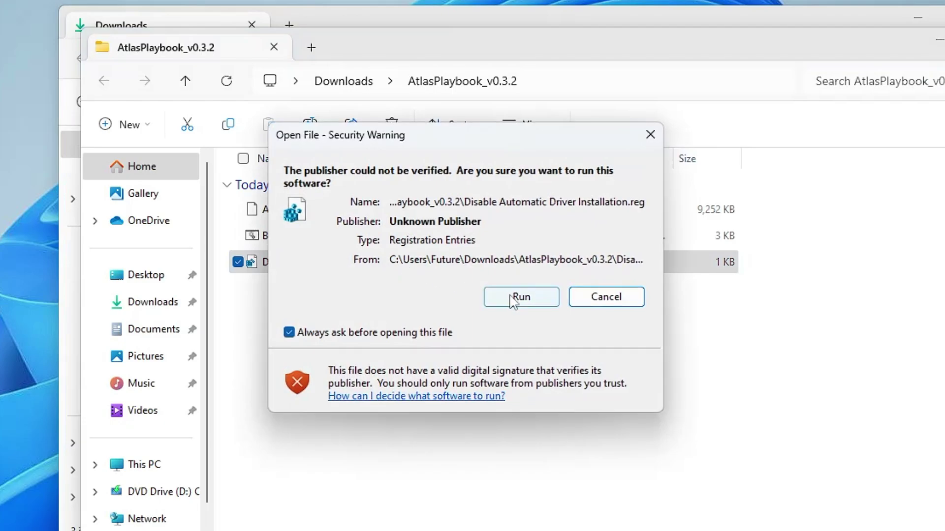
{"action": "left_click", "coordinate": [520, 297]}
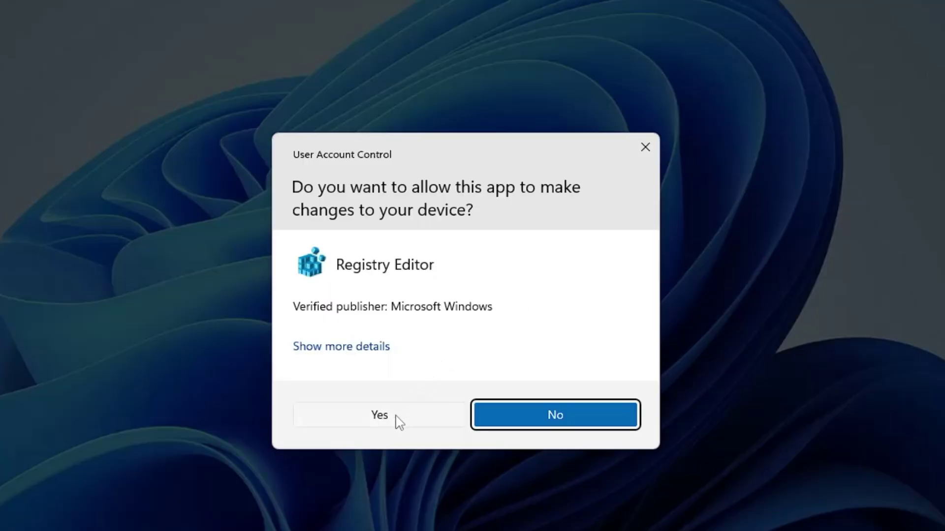
{"action": "left_click", "coordinate": [399, 421]}
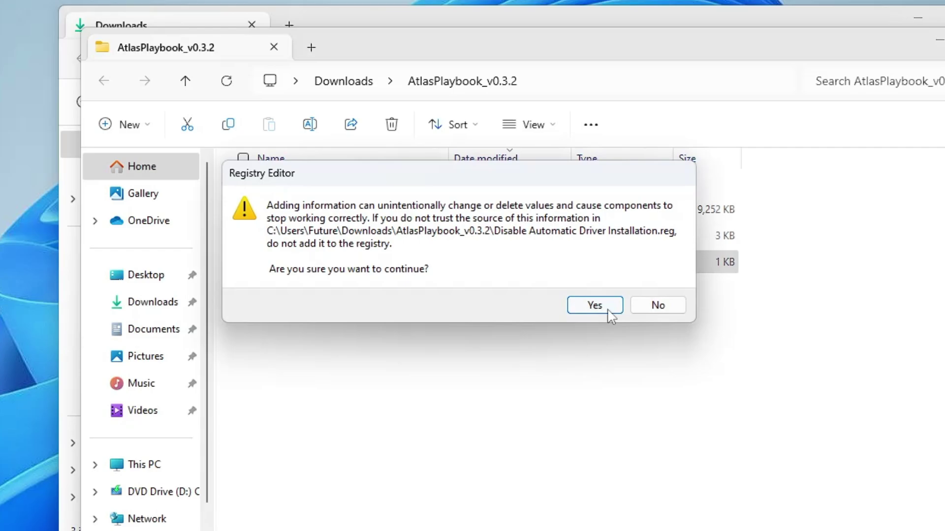
{"action": "left_click", "coordinate": [608, 310]}
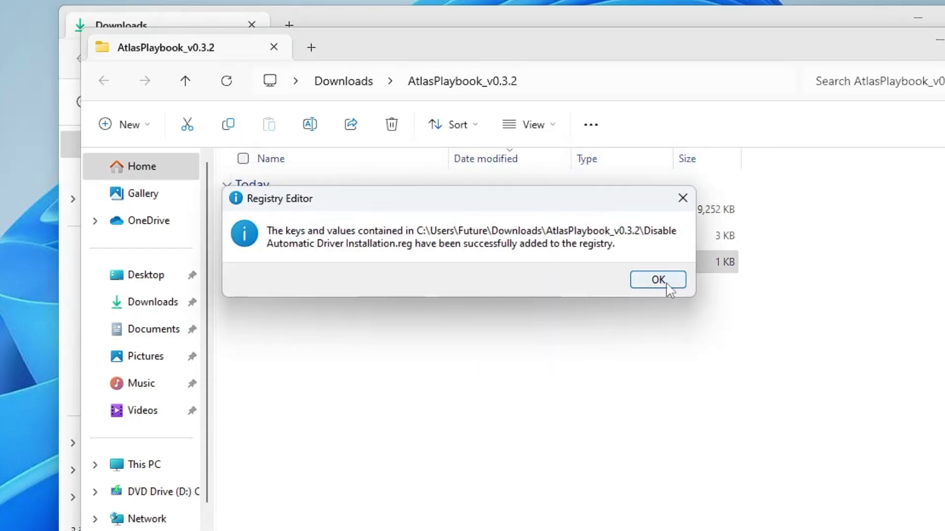
{"action": "left_click", "coordinate": [667, 284]}
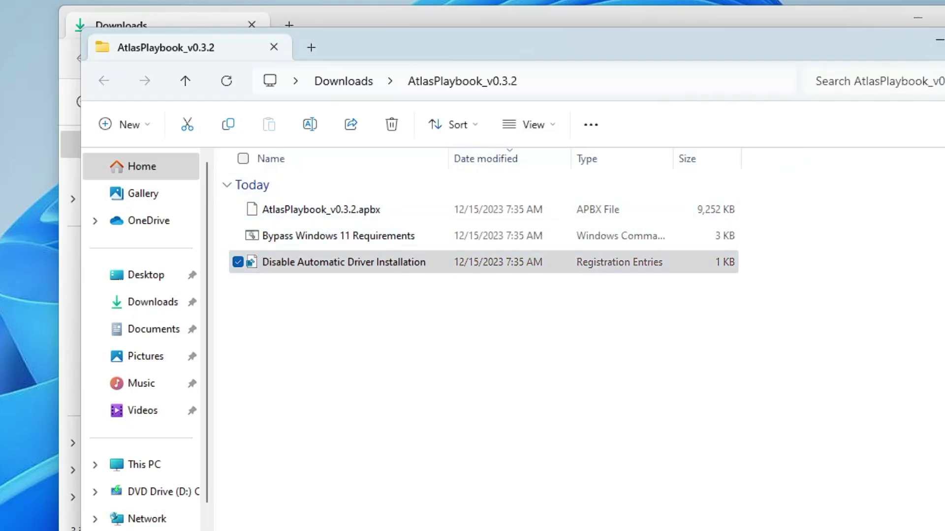
{"action": "key", "text": "ctrl+w"}
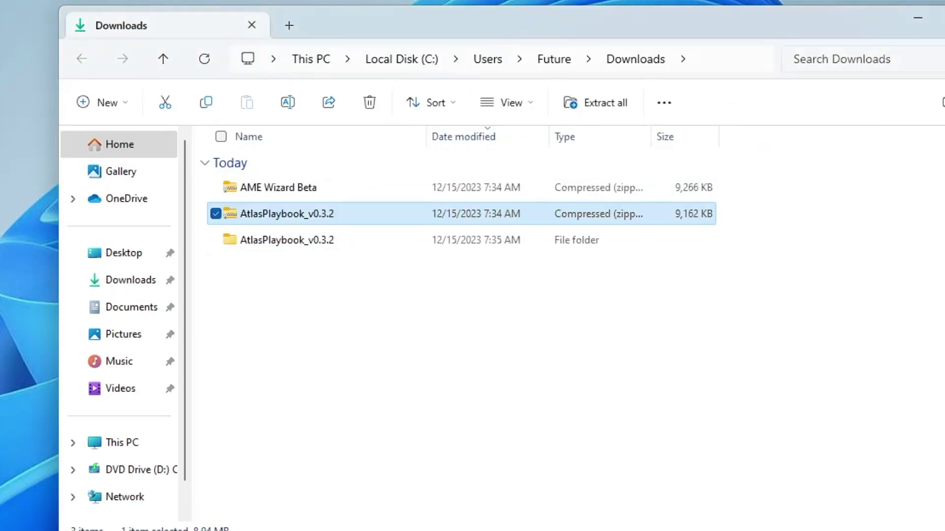
Step: Extract the AME Wizard Beta.zip archive to a folder
{"action": "left_click", "coordinate": [290, 189]}
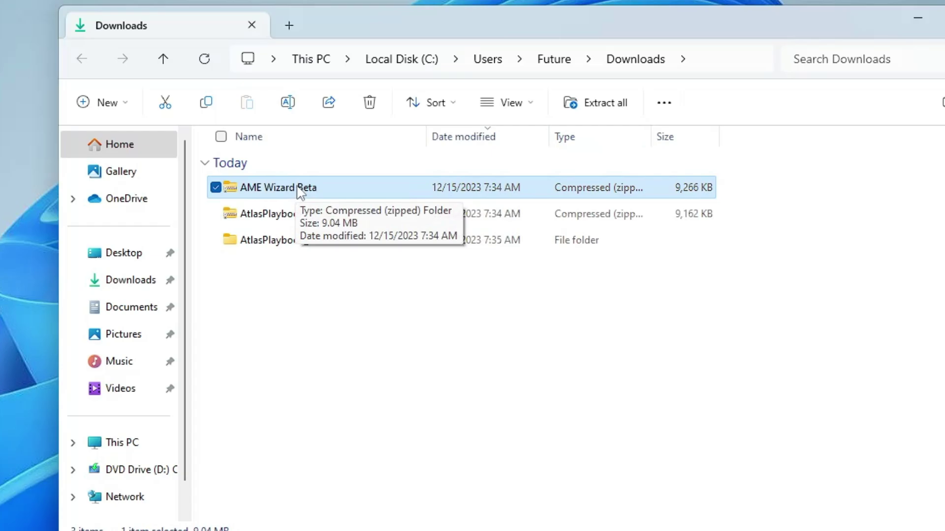
{"action": "right_click", "coordinate": [300, 192]}
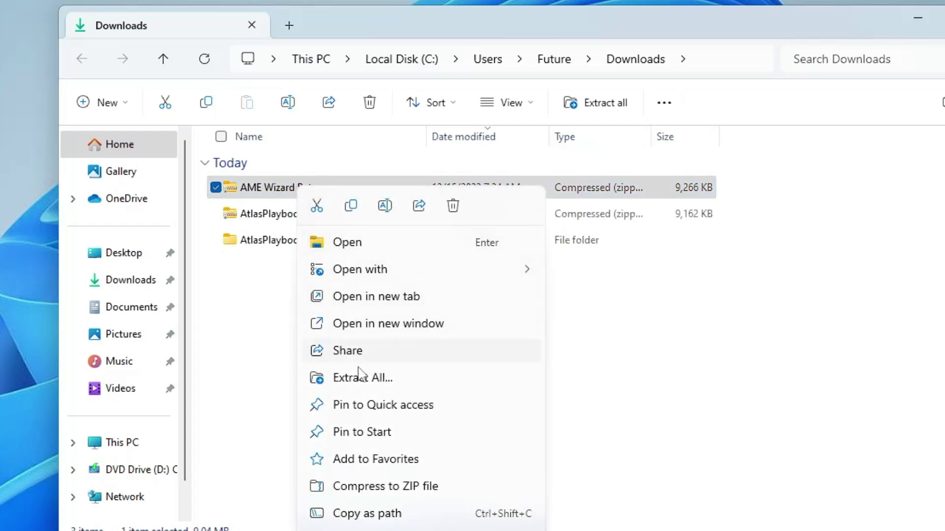
{"action": "left_click", "coordinate": [362, 384]}
{"action": "left_click", "coordinate": [620, 442]}
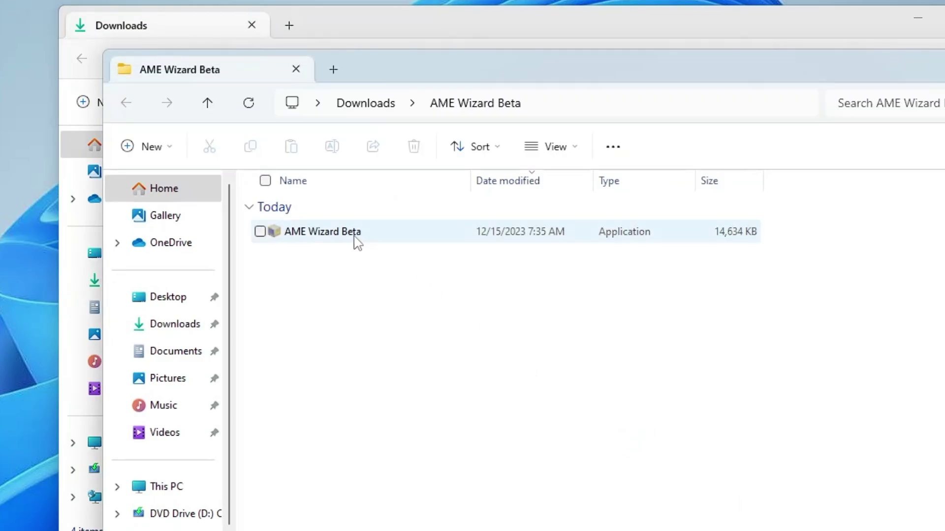
Step: Launch AME Wizard Beta.exe with administrator approval
{"action": "left_click", "coordinate": [345, 239]}
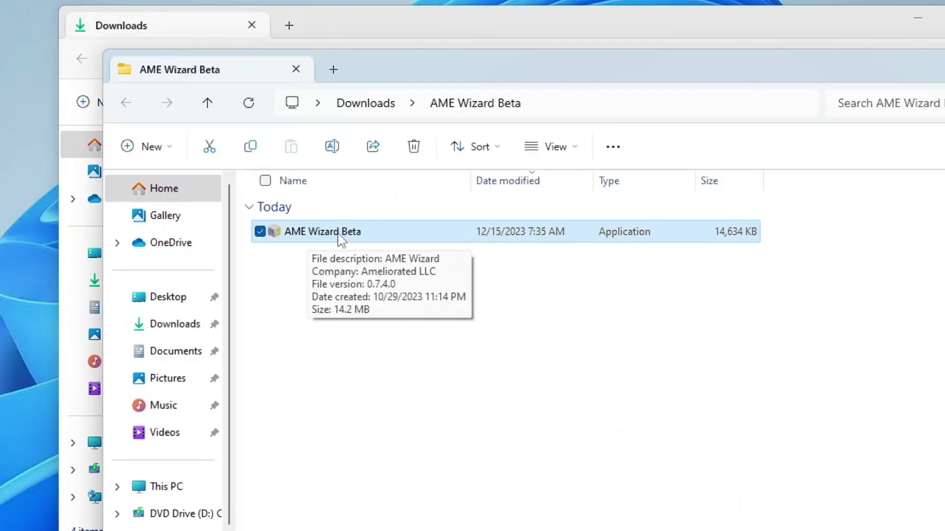
{"action": "double_click", "coordinate": [343, 239]}
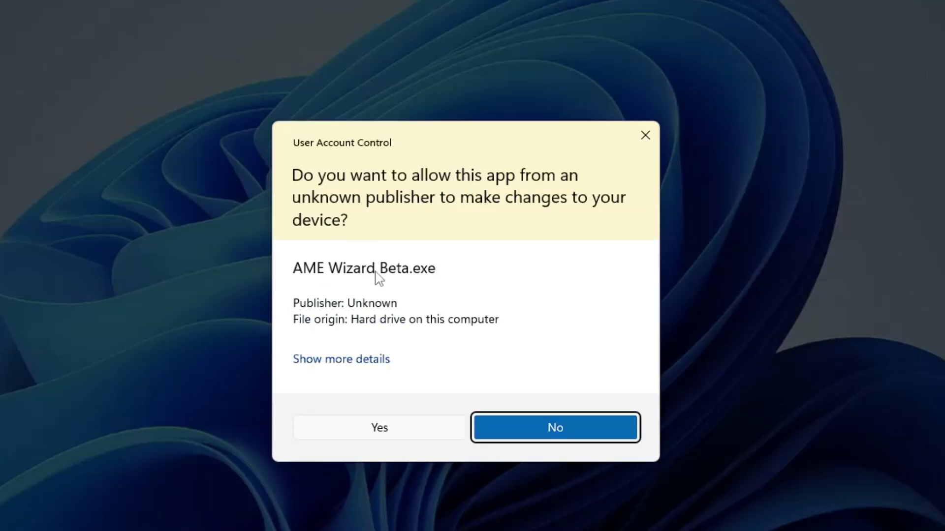
{"action": "left_click", "coordinate": [388, 434]}
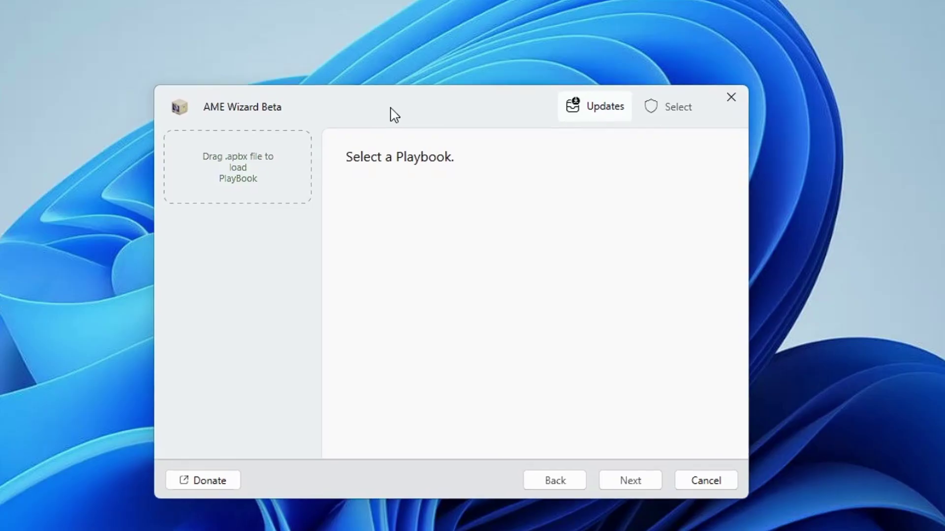
Step: Load AtlasPlaybook_v0.3.2.apbx from Downloads\AtlasPlaybook_v0.3.2 into the wizard
{"action": "left_click_drag", "start_coordinate": [390, 112], "coordinate": [429, 94]}
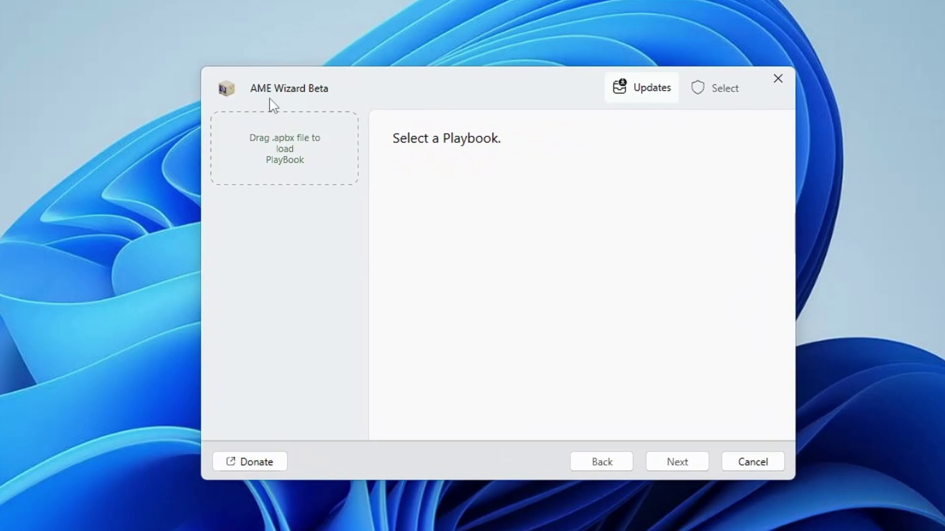
{"action": "left_click", "coordinate": [301, 154]}
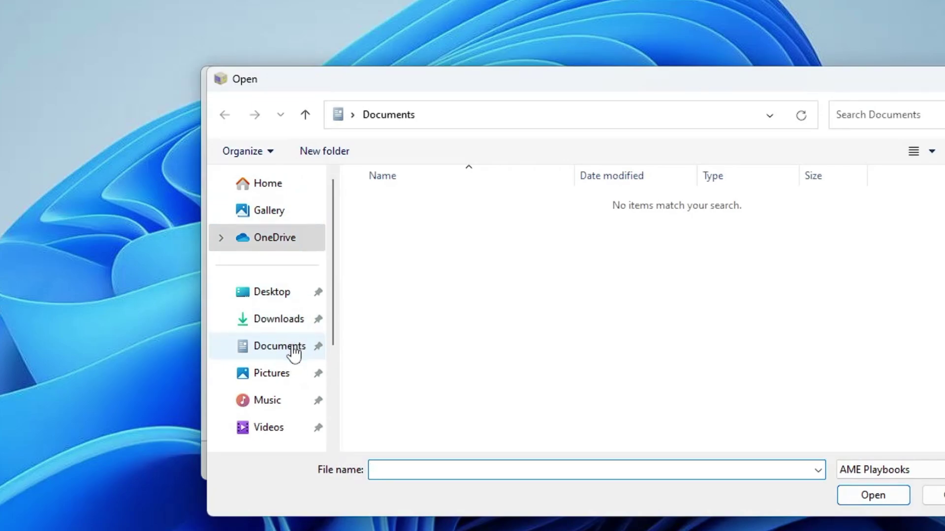
{"action": "left_click", "coordinate": [305, 312]}
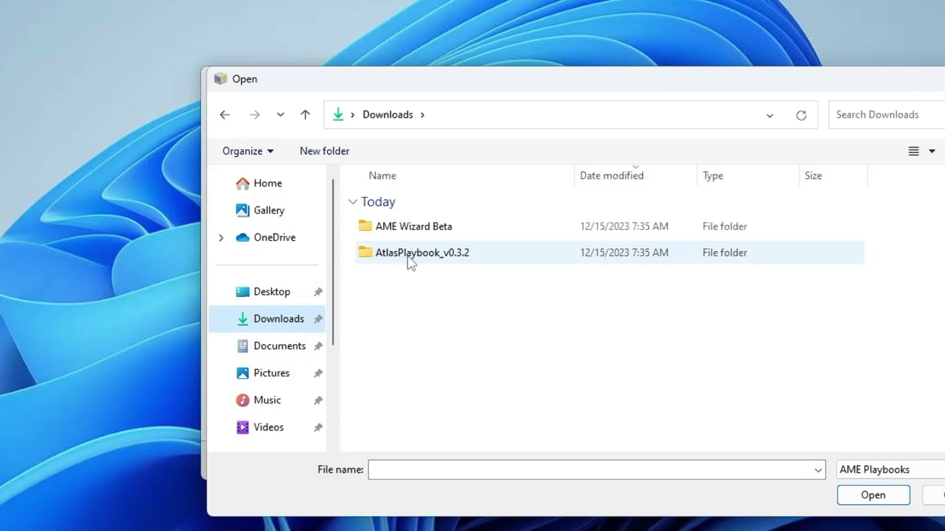
{"action": "double_click", "coordinate": [440, 262]}
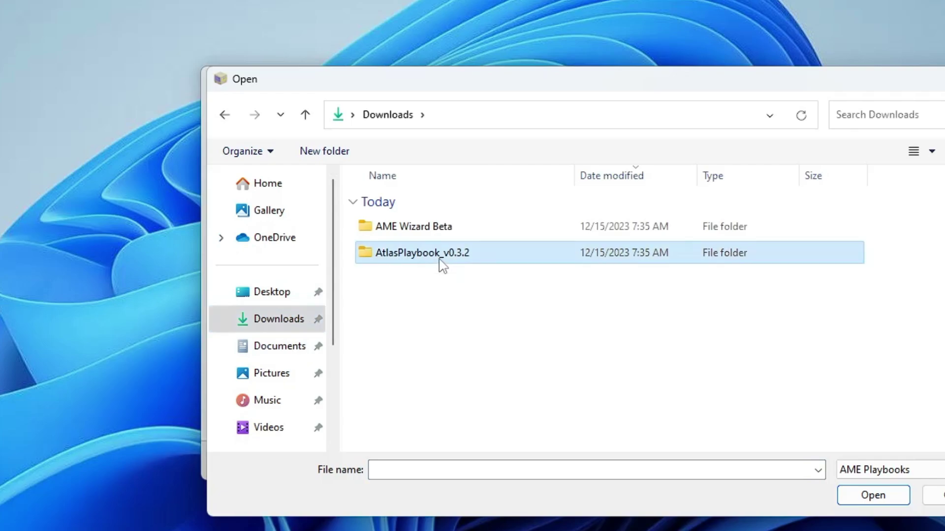
{"action": "left_click", "coordinate": [427, 235]}
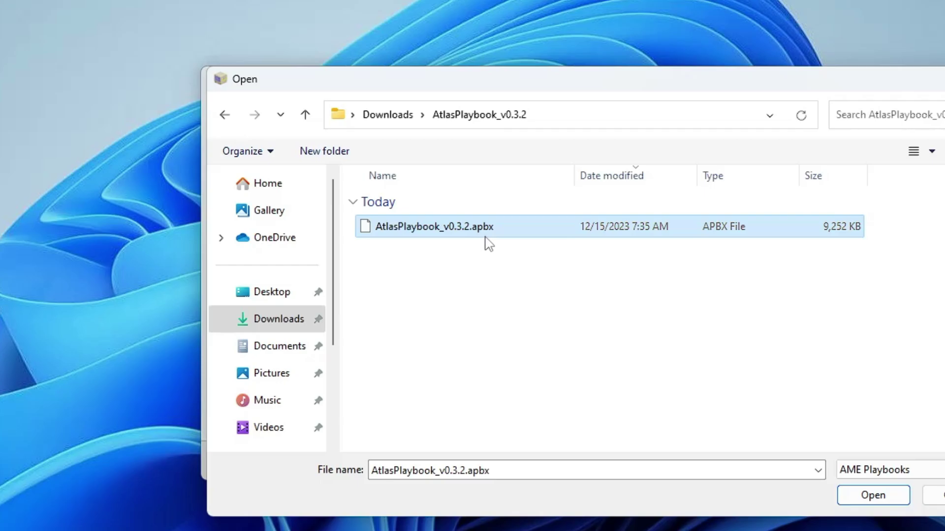
{"action": "left_click", "coordinate": [865, 497]}
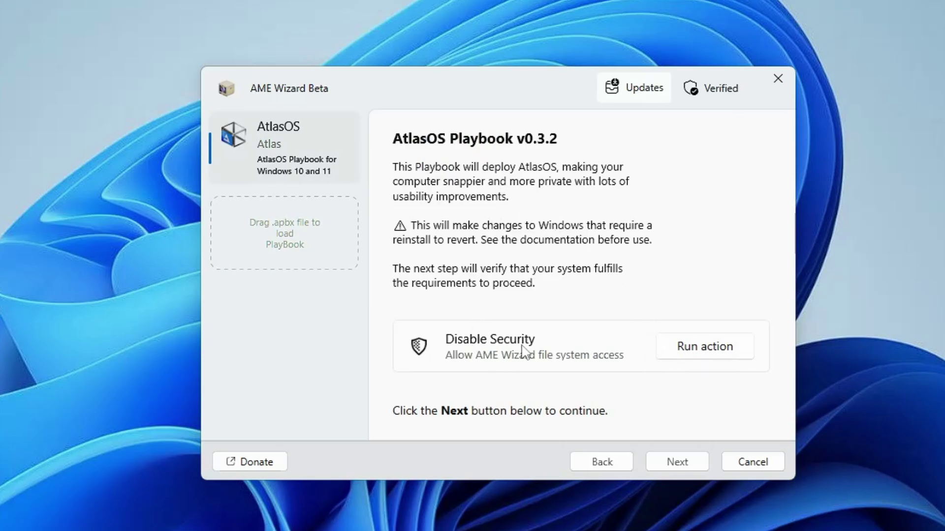
Step: Run the Disable Security action to open Windows Security's Virus & threat protection settings
{"action": "left_click", "coordinate": [693, 351]}
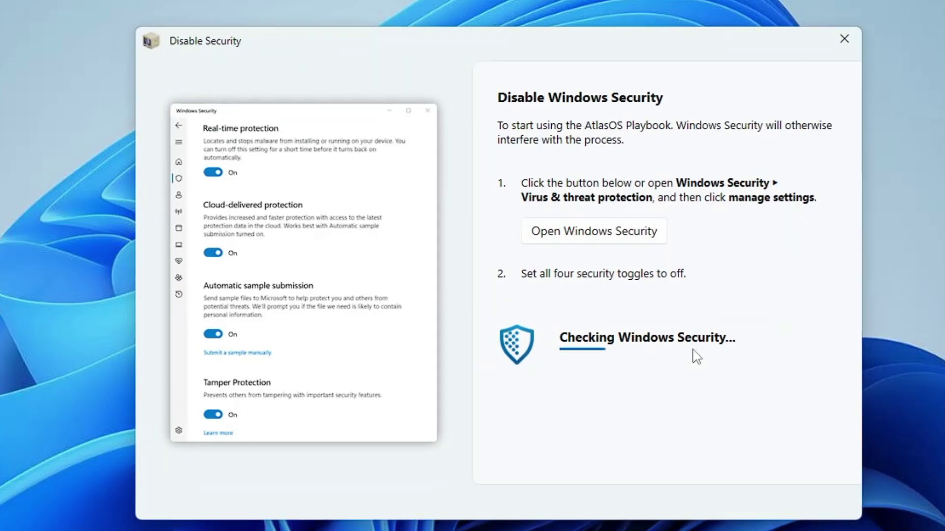
{"action": "left_click", "coordinate": [590, 238]}
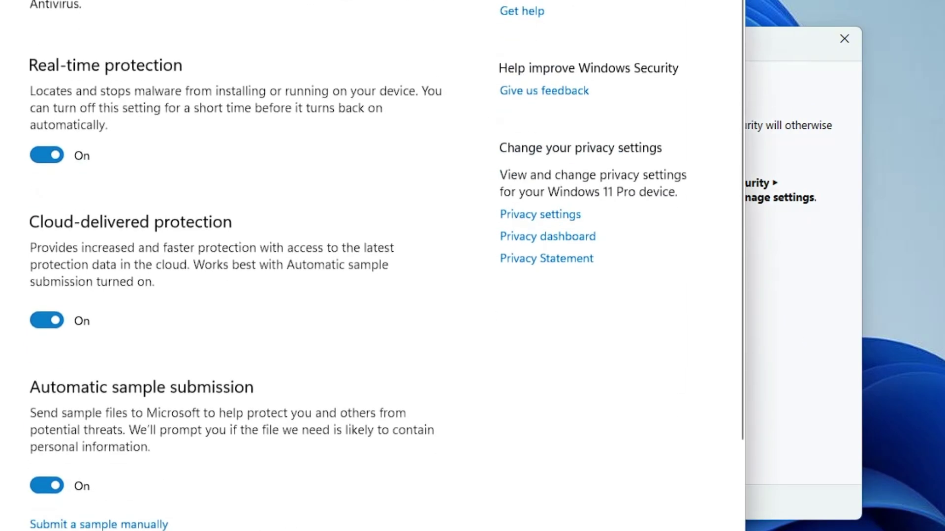
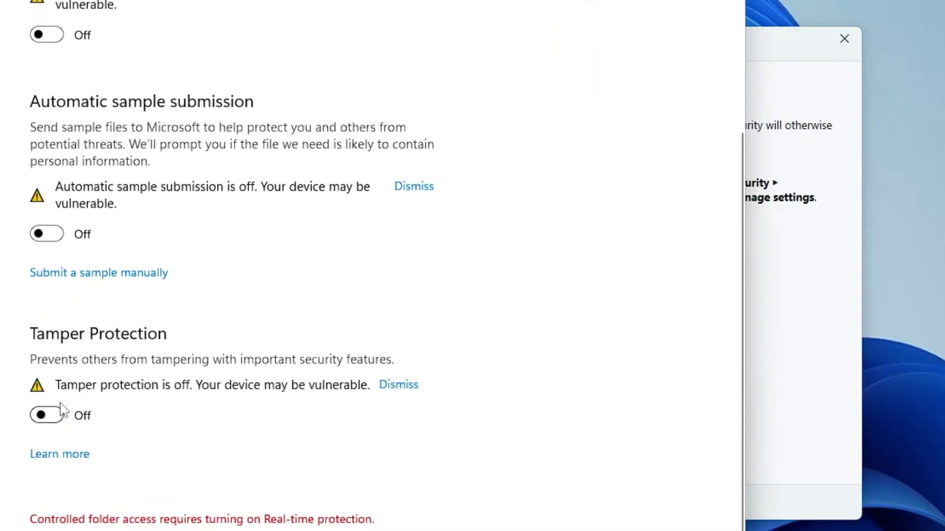
Step: Check that all four Virus & threat protection toggles are Off, then close the Disable Security window
{"action": "scroll", "coordinate": [88, 423], "scroll_direction": "down", "scroll_amount": 3}
{"action": "scroll", "coordinate": [106, 436], "scroll_direction": "up", "scroll_amount": 10}
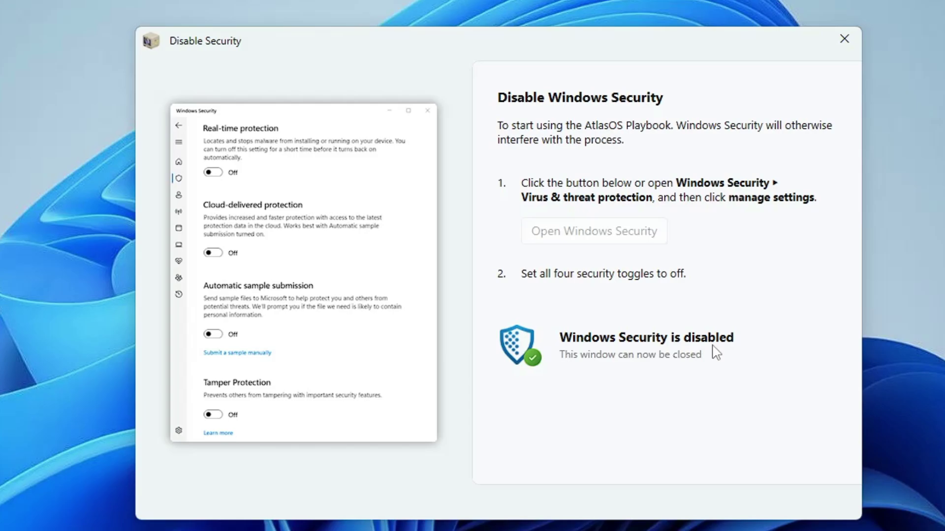
{"action": "left_click", "coordinate": [852, 42]}
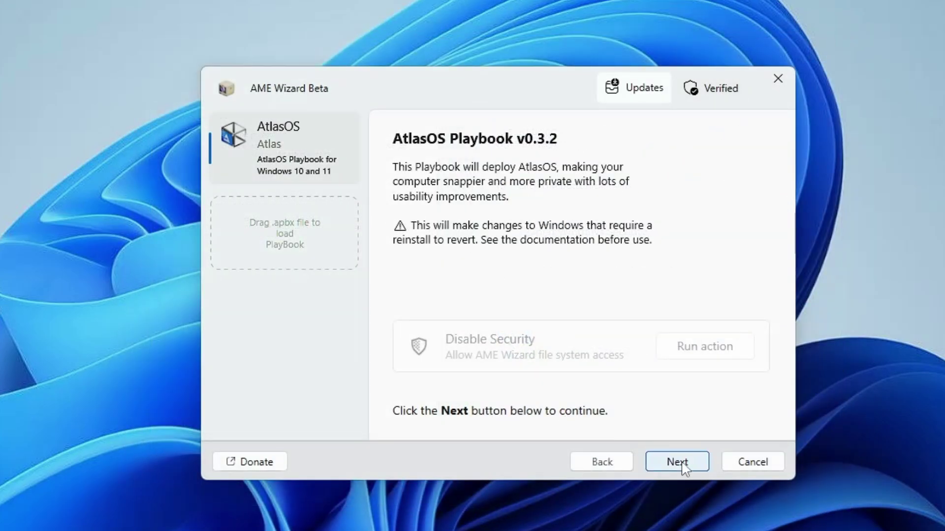
Step: Pass the Windows build and activation checks and agree to the playbook license terms
{"action": "left_click", "coordinate": [683, 465]}
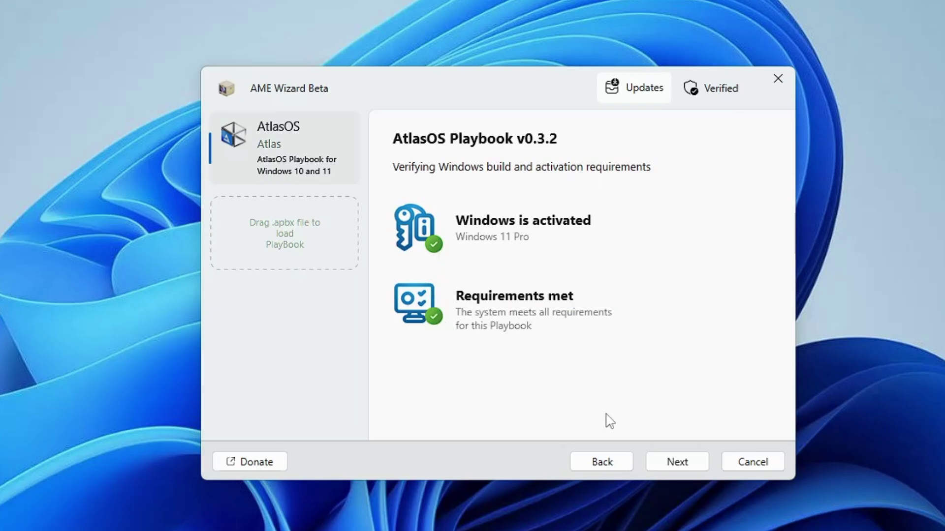
{"action": "left_click", "coordinate": [678, 463]}
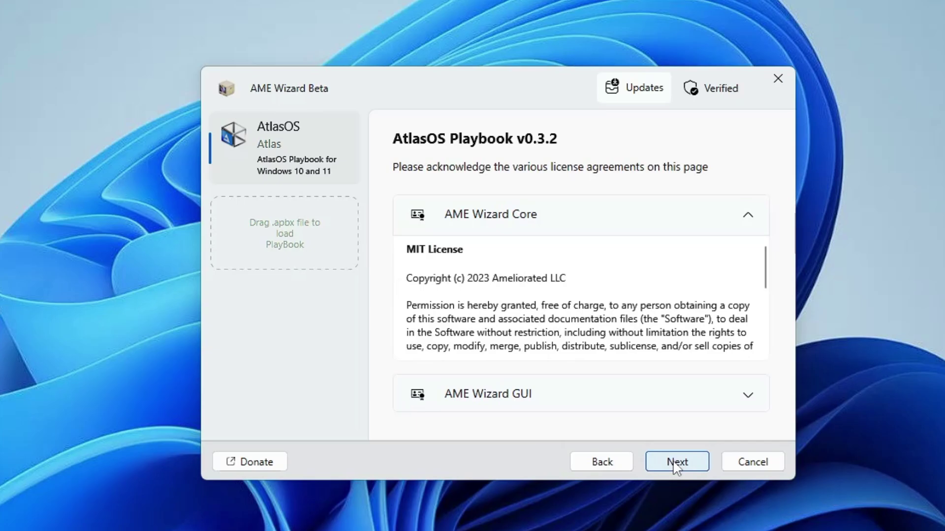
{"action": "left_click", "coordinate": [673, 465]}
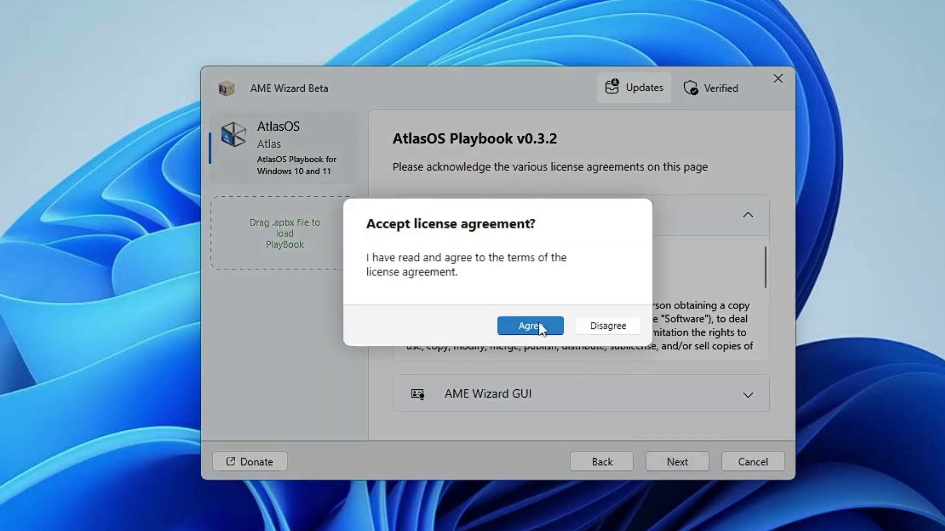
{"action": "left_click", "coordinate": [540, 328]}
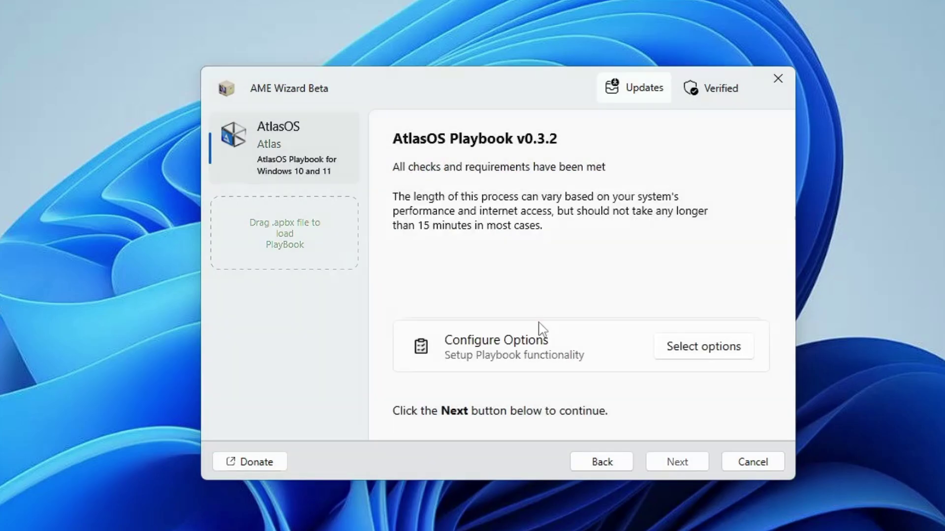
Step: Keep Defender and default mitigations, uncheck Disable Bluetooth, keep Brave, and start applying the playbook
{"action": "left_click", "coordinate": [706, 354]}
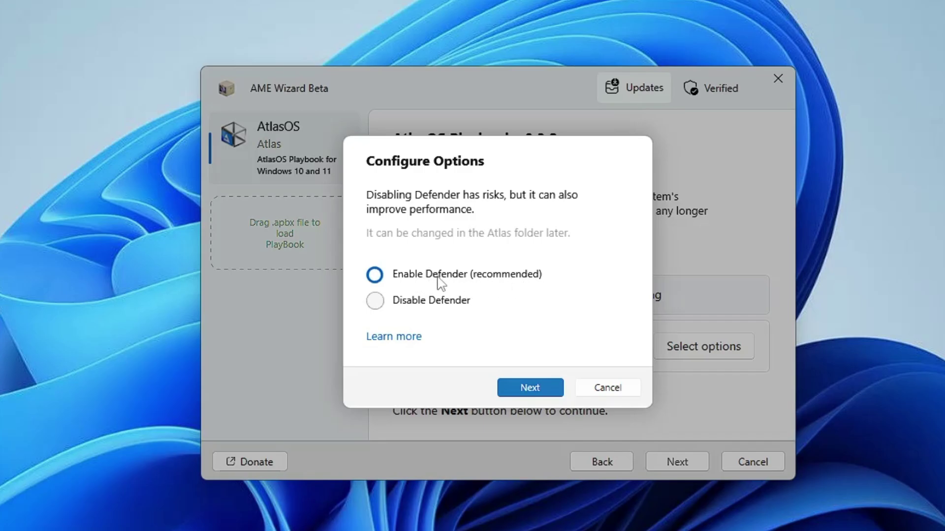
{"action": "left_click", "coordinate": [530, 388]}
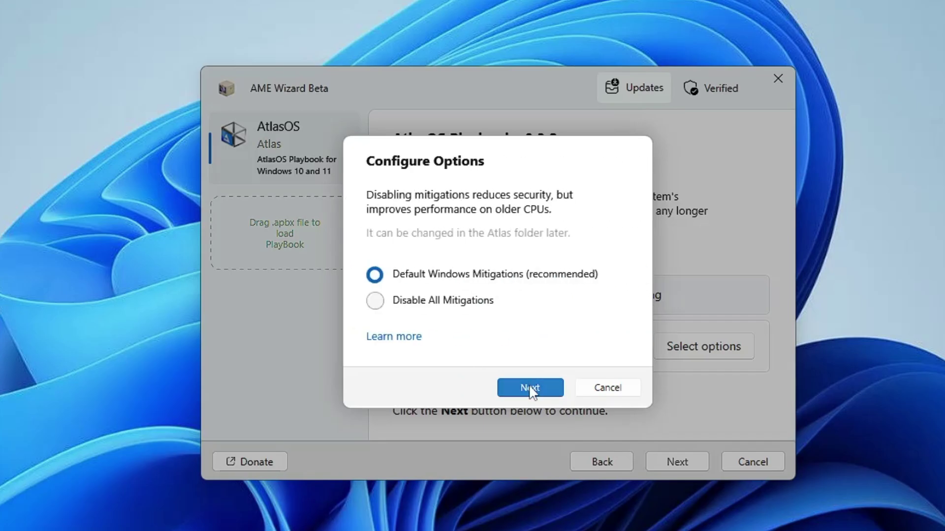
{"action": "left_click", "coordinate": [530, 388]}
{"action": "left_click", "coordinate": [530, 388]}
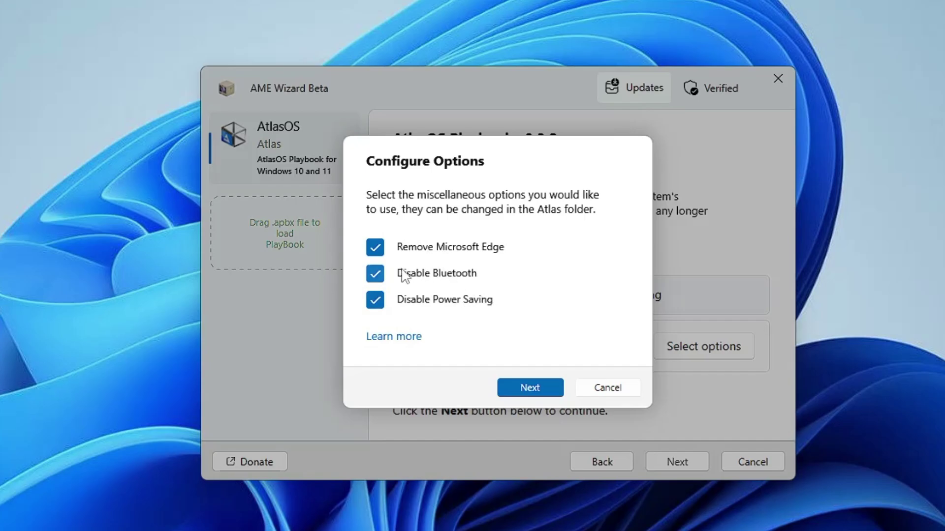
{"action": "left_click", "coordinate": [376, 273]}
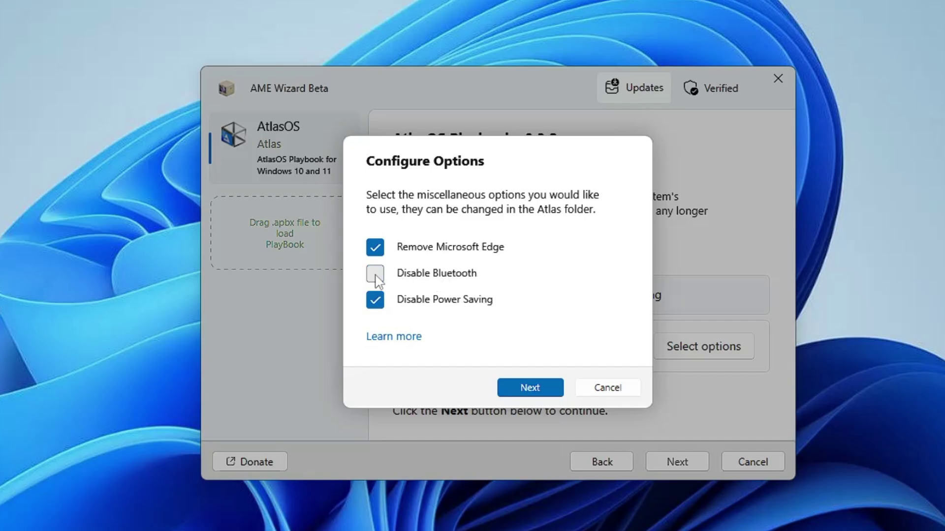
{"action": "left_click", "coordinate": [528, 391]}
{"action": "left_click", "coordinate": [525, 390]}
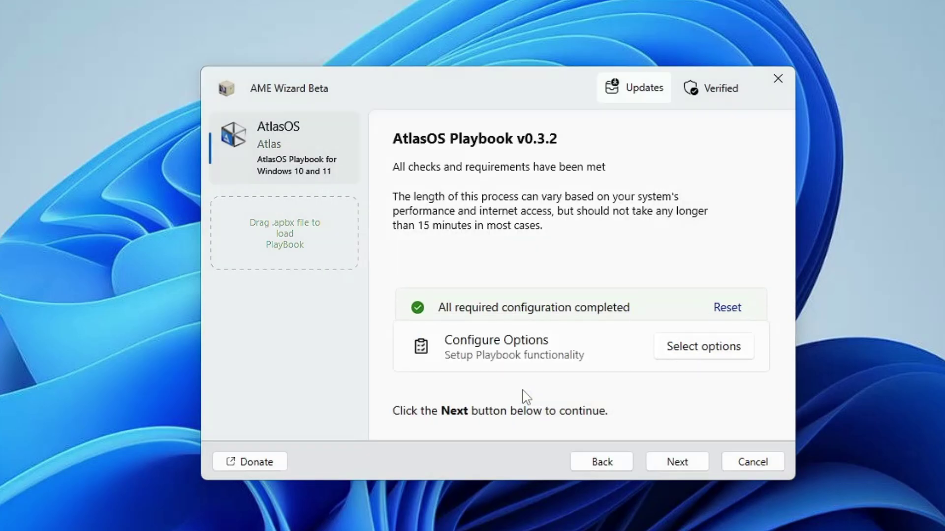
{"action": "left_click", "coordinate": [677, 467]}
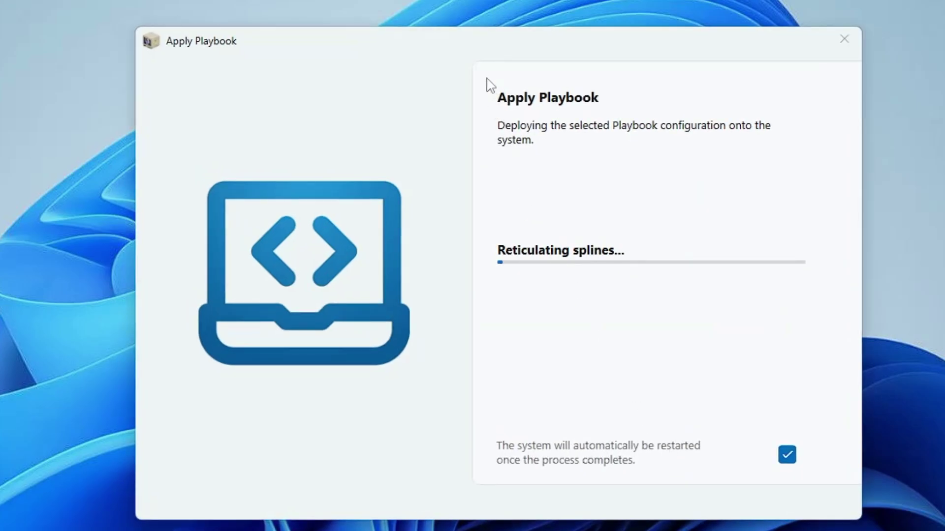
Step: Move the Apply Playbook progress window aside and wait for deployment and the automatic restart
{"action": "left_click_drag", "start_coordinate": [477, 43], "coordinate": [415, 33]}
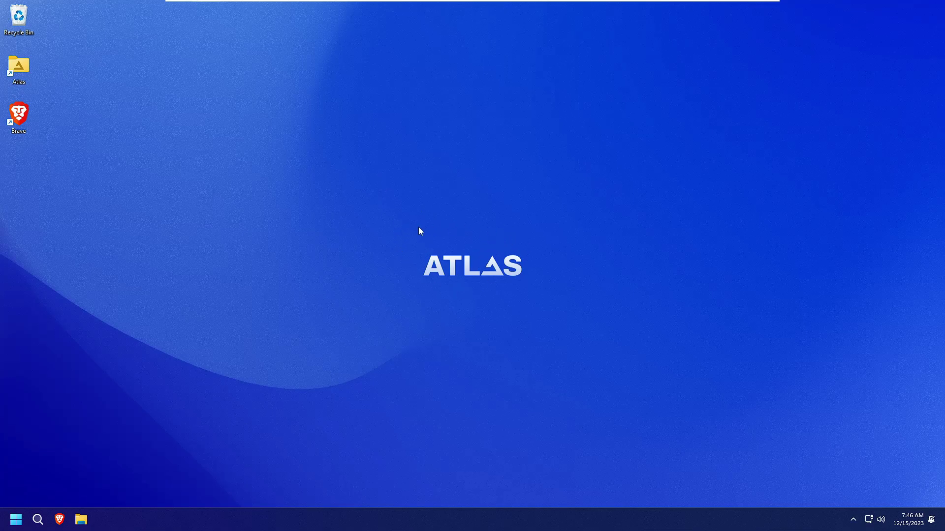
Step: Apply the default light Windows theme in Personalization, then close Settings
{"action": "right_click", "coordinate": [362, 199]}
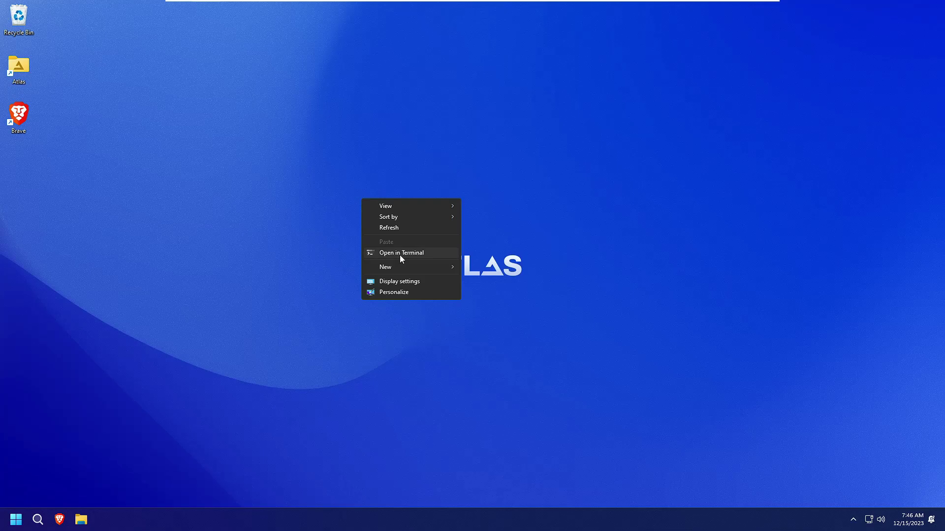
{"action": "left_click", "coordinate": [405, 291]}
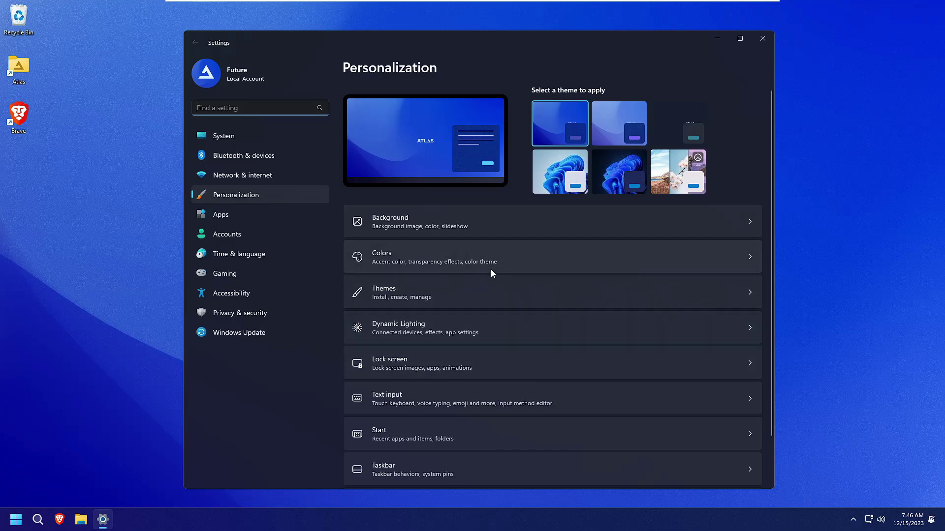
{"action": "left_click", "coordinate": [569, 167]}
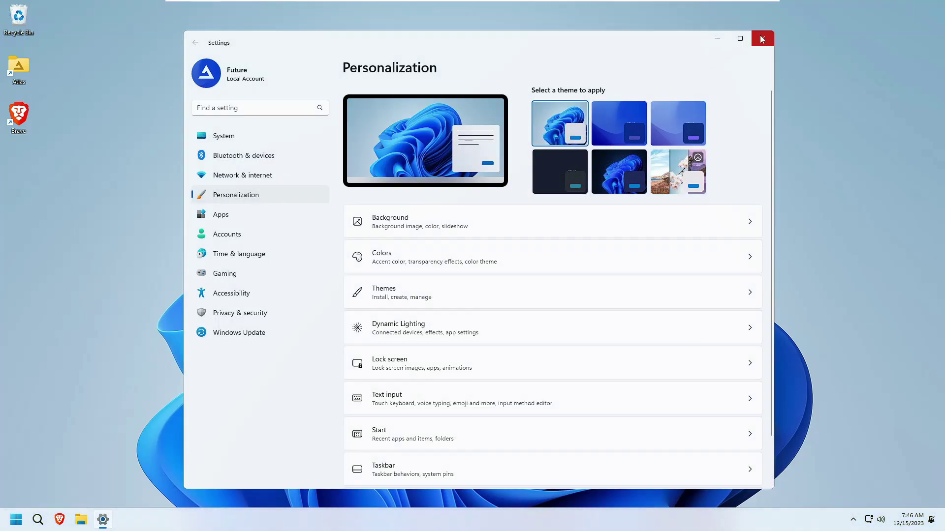
{"action": "left_click", "coordinate": [762, 39]}
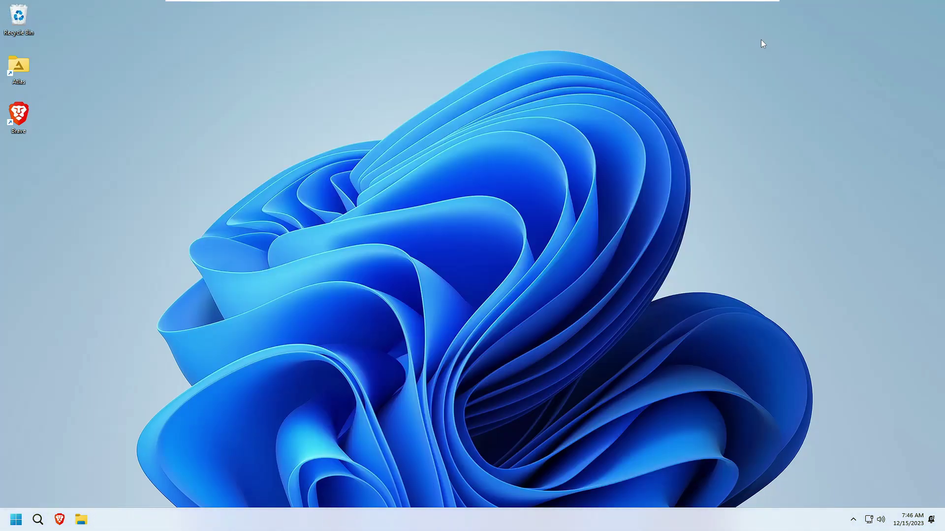
{"action": "left_click", "coordinate": [16, 519]}
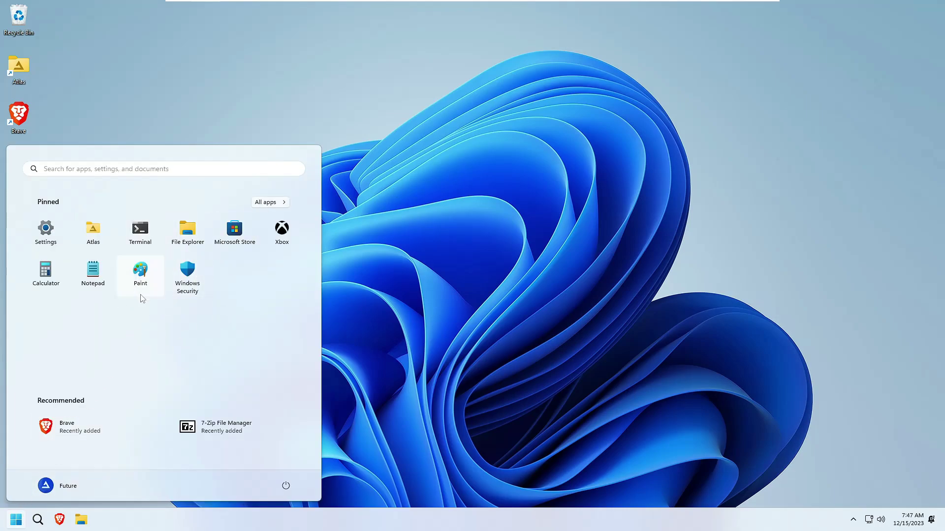
{"action": "left_click", "coordinate": [270, 207]}
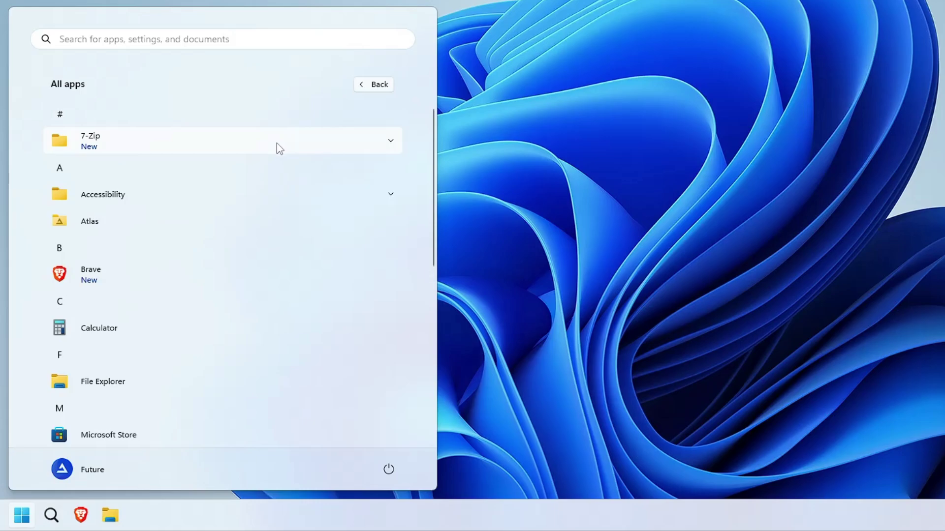
{"action": "scroll", "coordinate": [158, 287], "scroll_direction": "down", "scroll_amount": 3}
{"action": "scroll", "coordinate": [212, 201], "scroll_direction": "down", "scroll_amount": 5}
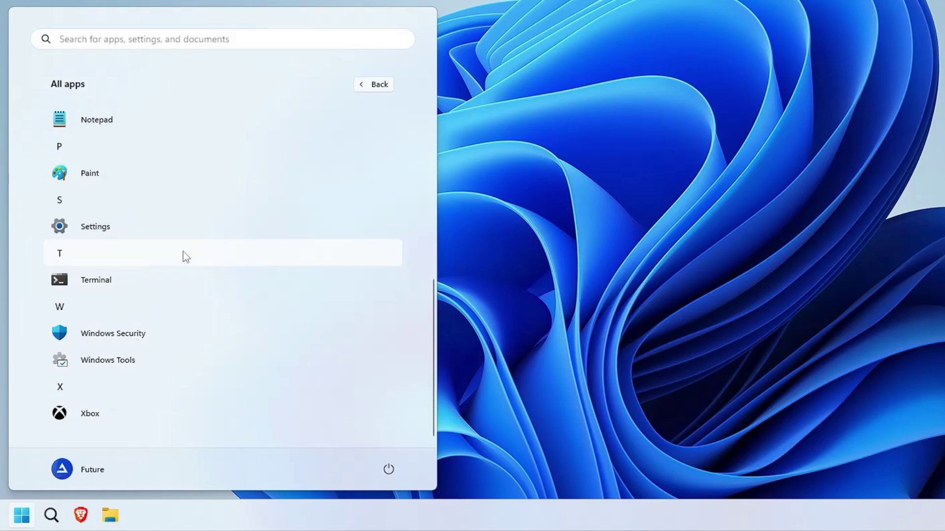
{"action": "scroll", "coordinate": [160, 232], "scroll_direction": "up", "scroll_amount": 6}
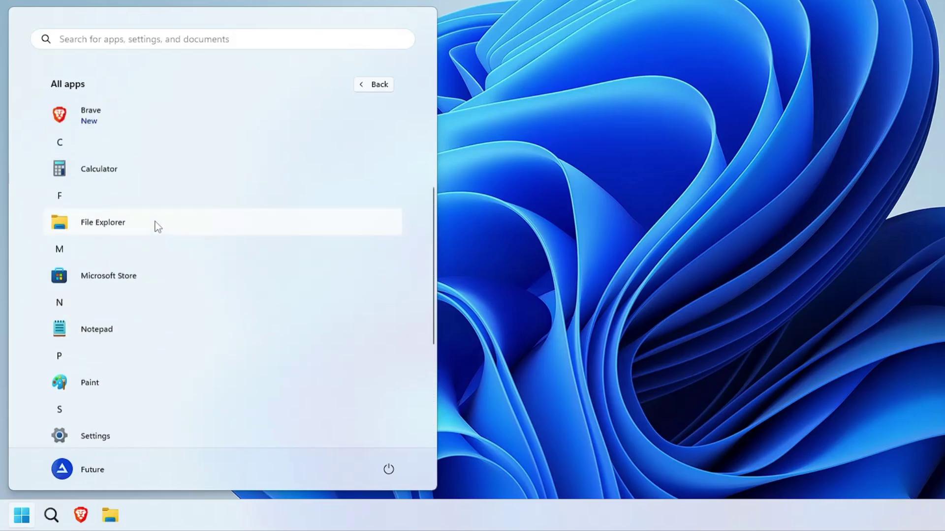
{"action": "scroll", "coordinate": [158, 225], "scroll_direction": "down", "scroll_amount": 5}
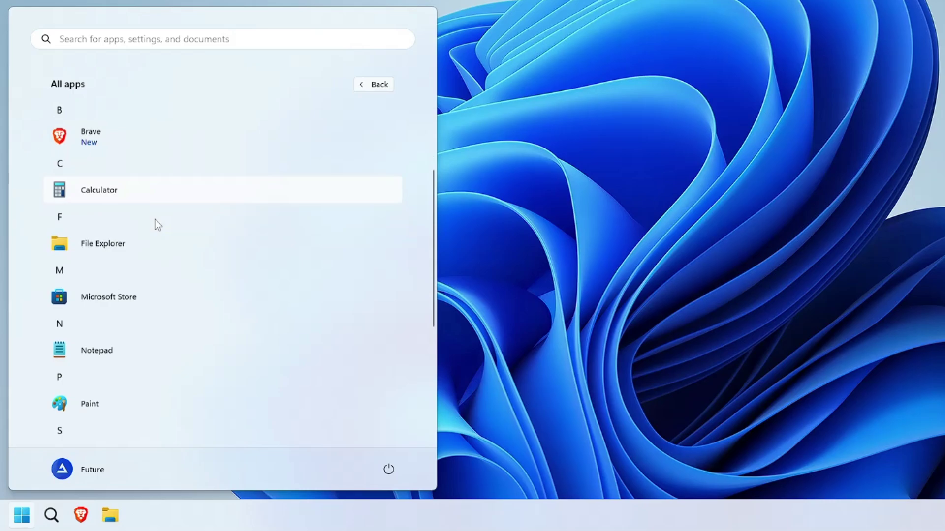
{"action": "scroll", "coordinate": [161, 199], "scroll_direction": "down", "scroll_amount": 2}
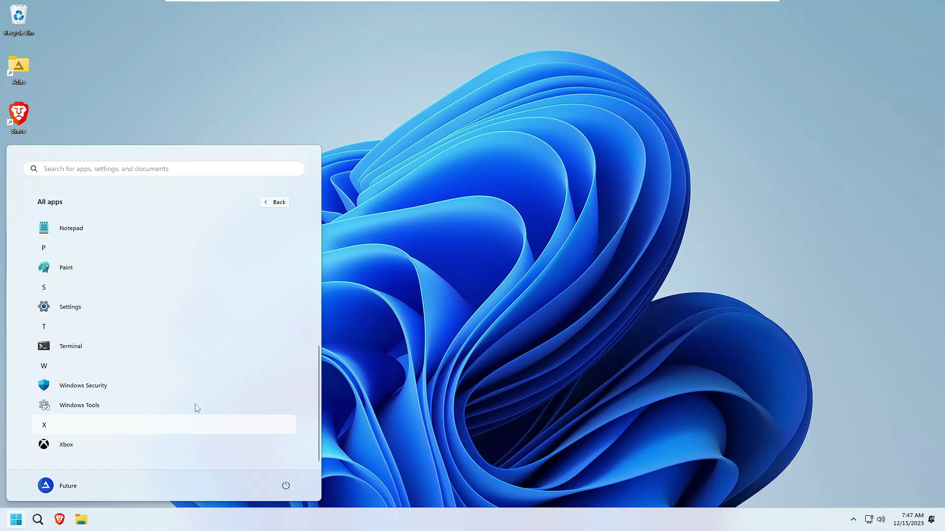
{"action": "left_click", "coordinate": [518, 268]}
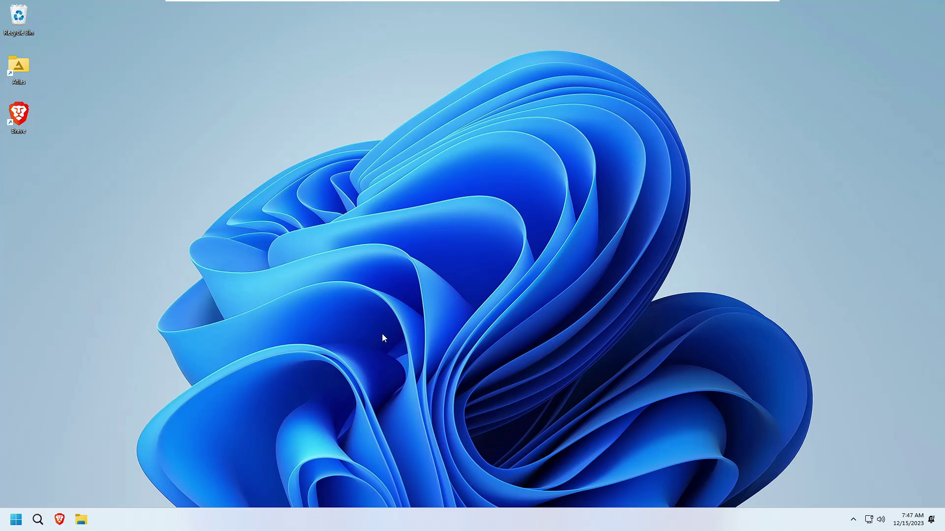
{"action": "right_click", "coordinate": [21, 520]}
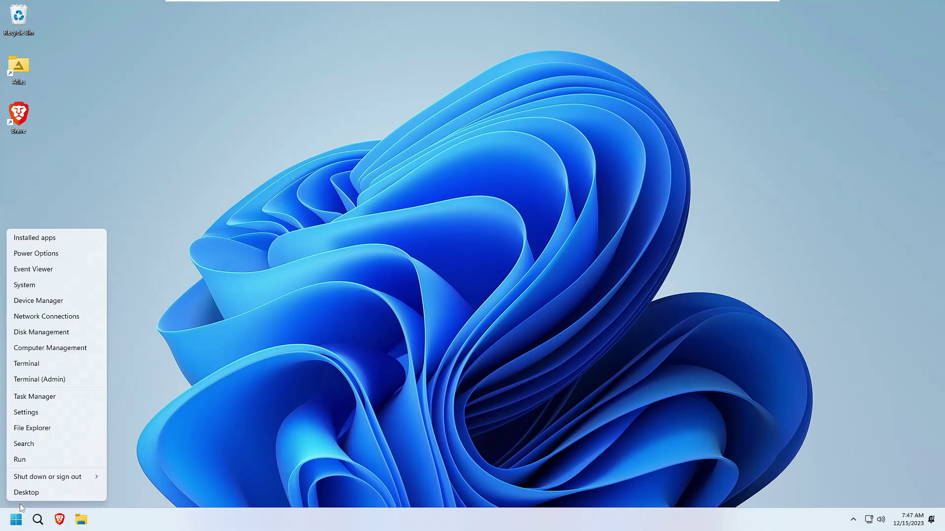
{"action": "left_click", "coordinate": [37, 394]}
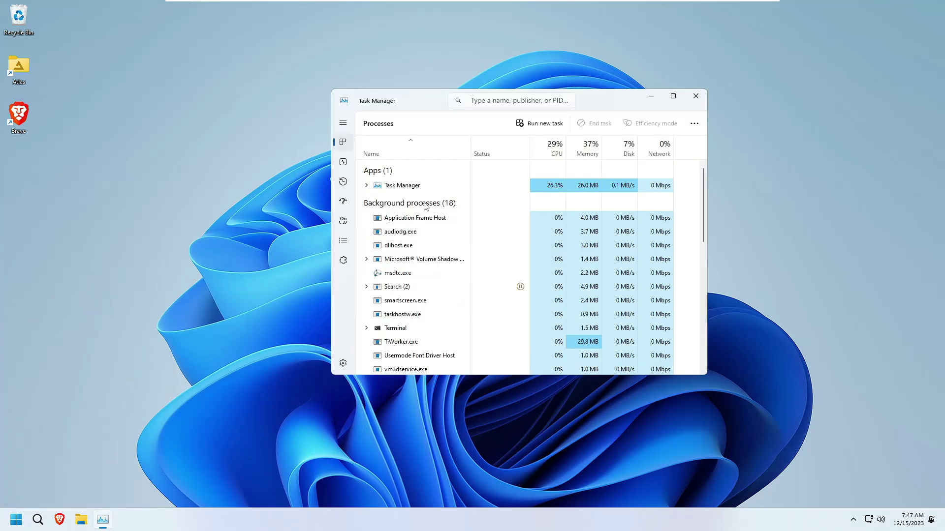
{"action": "left_click", "coordinate": [343, 163]}
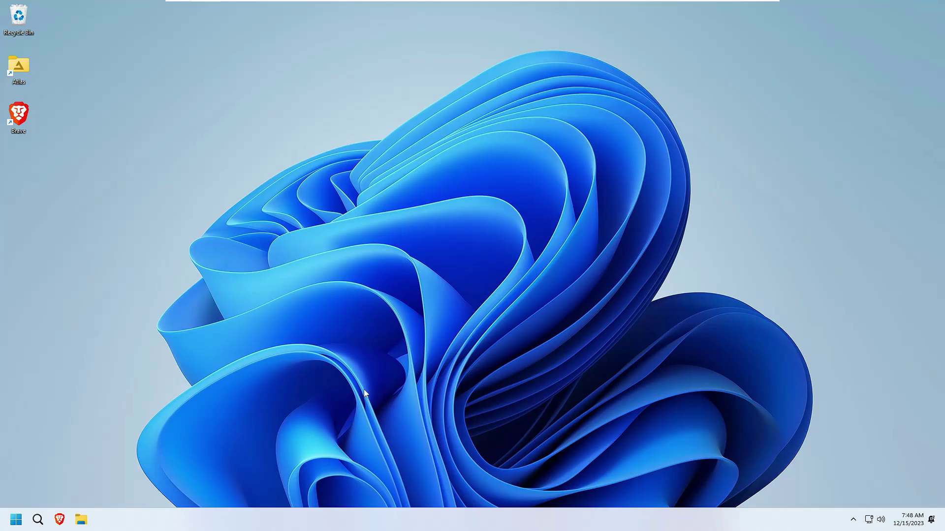
Step: Change Taskbar alignment from Left to Center under Taskbar behaviors, then close Settings
{"action": "right_click", "coordinate": [431, 522]}
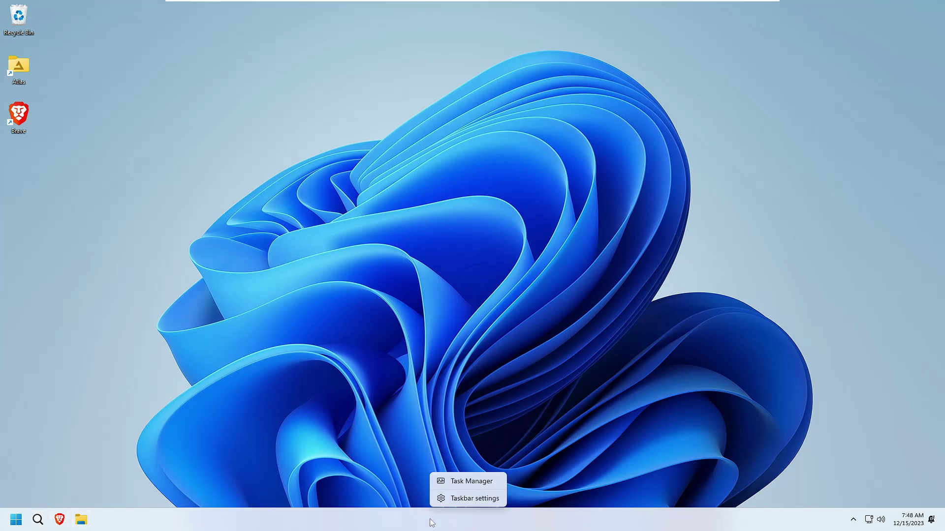
{"action": "left_click", "coordinate": [460, 497]}
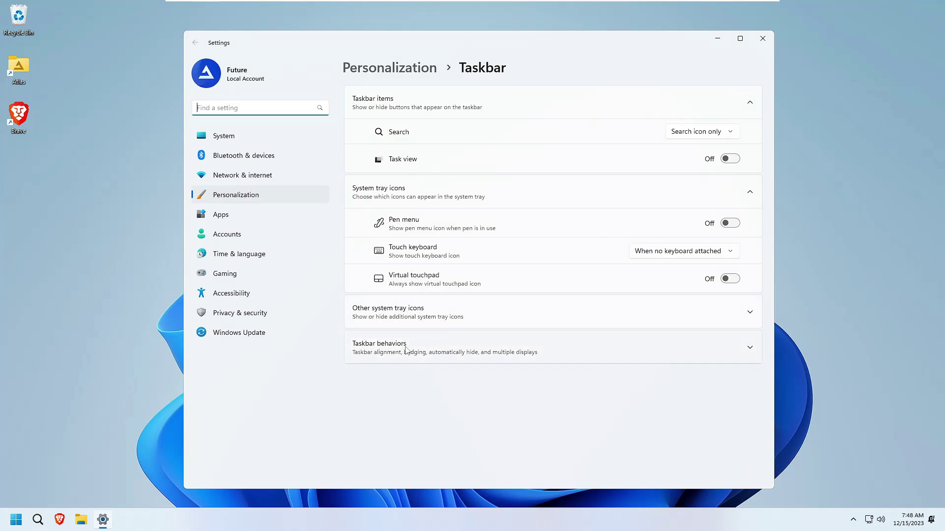
{"action": "left_click", "coordinate": [435, 349]}
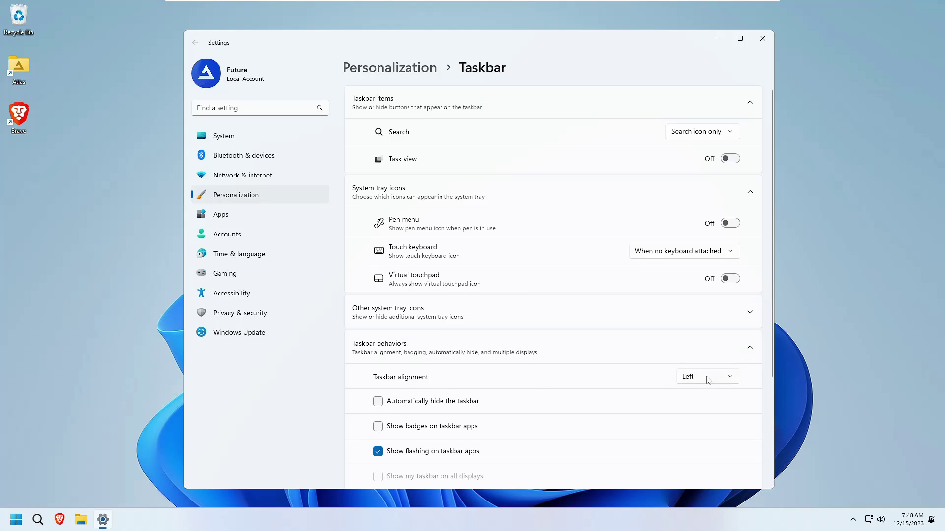
{"action": "left_click", "coordinate": [705, 377]}
{"action": "left_click", "coordinate": [703, 396]}
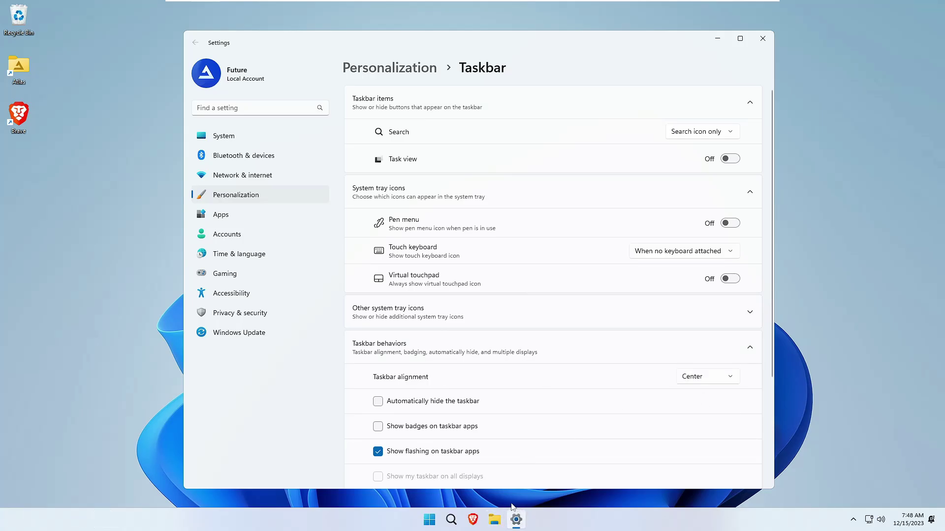
{"action": "left_click", "coordinate": [764, 40]}
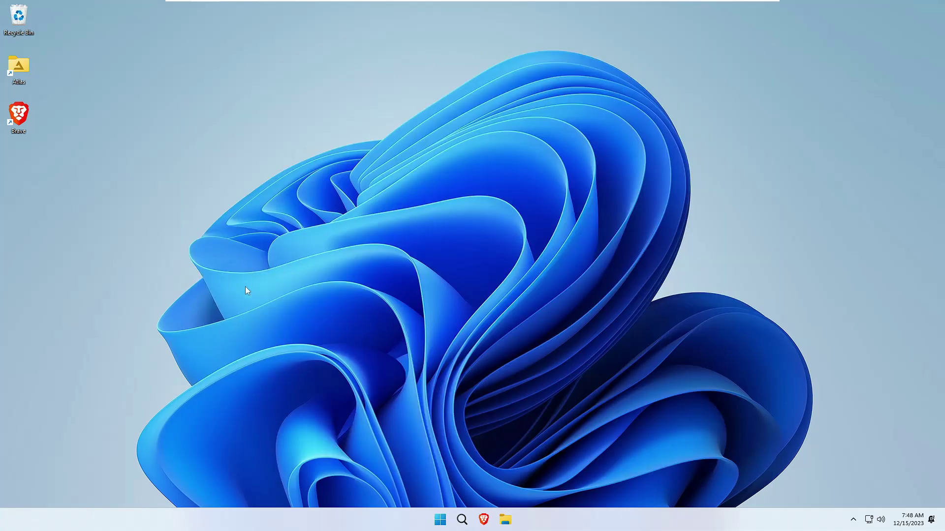